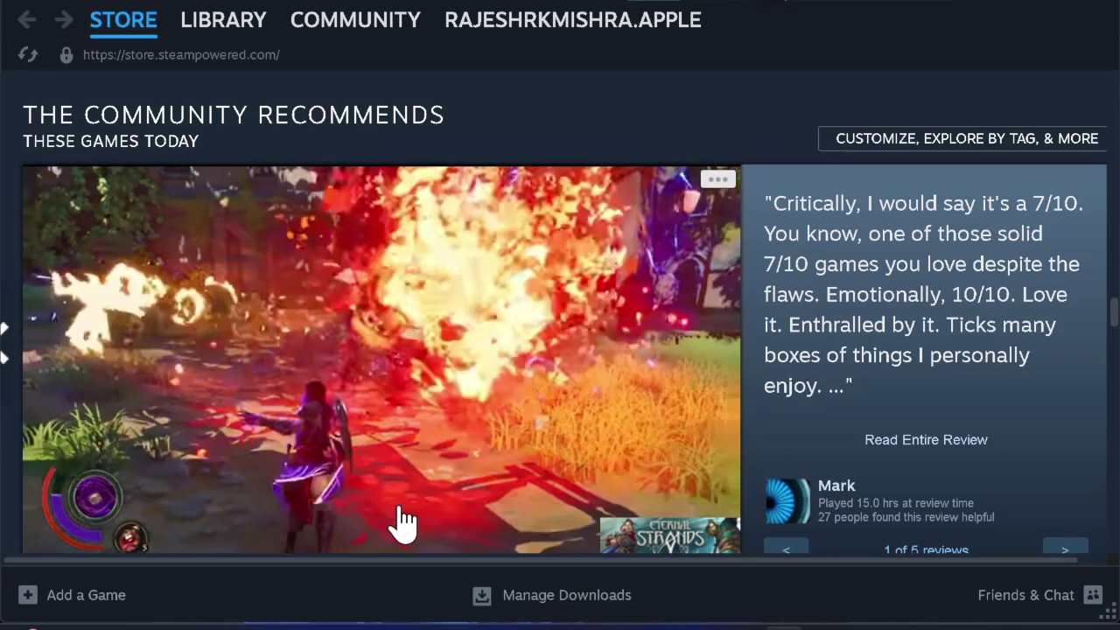
Run the speedtest.net test with location allowed, getting 84.75 Mbps down, 53.95 Mbps up, 6 ms ping.
{"action": "scroll", "coordinate": [403, 522], "scroll_direction": "down", "scroll_amount": 1}
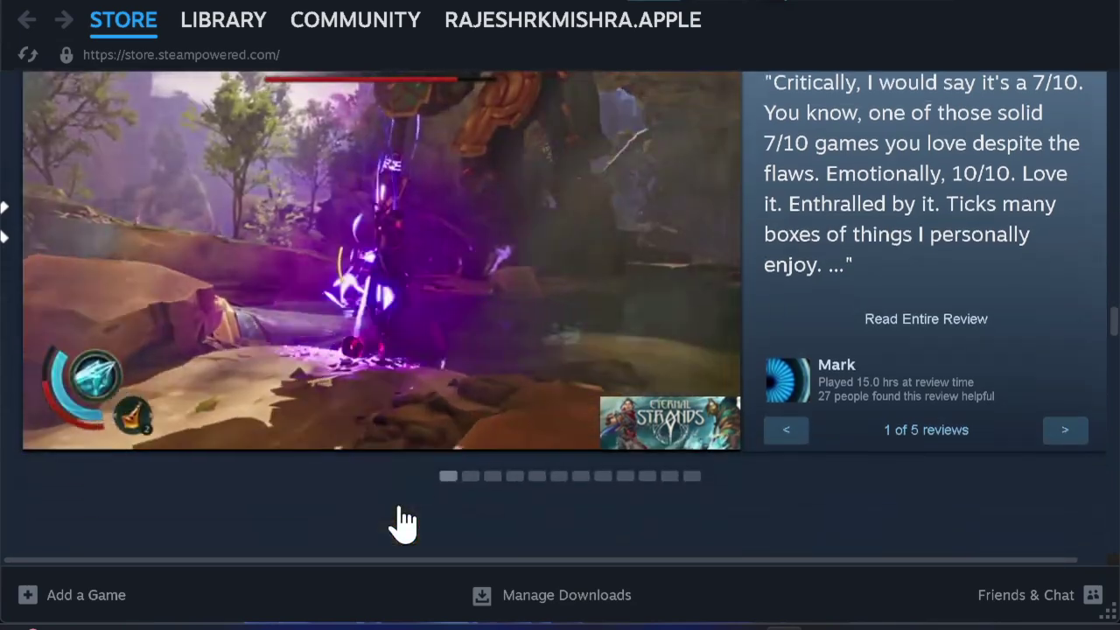
{"action": "scroll", "coordinate": [403, 522], "scroll_direction": "down", "scroll_amount": 1}
{"action": "scroll", "coordinate": [402, 522], "scroll_direction": "down", "scroll_amount": 2}
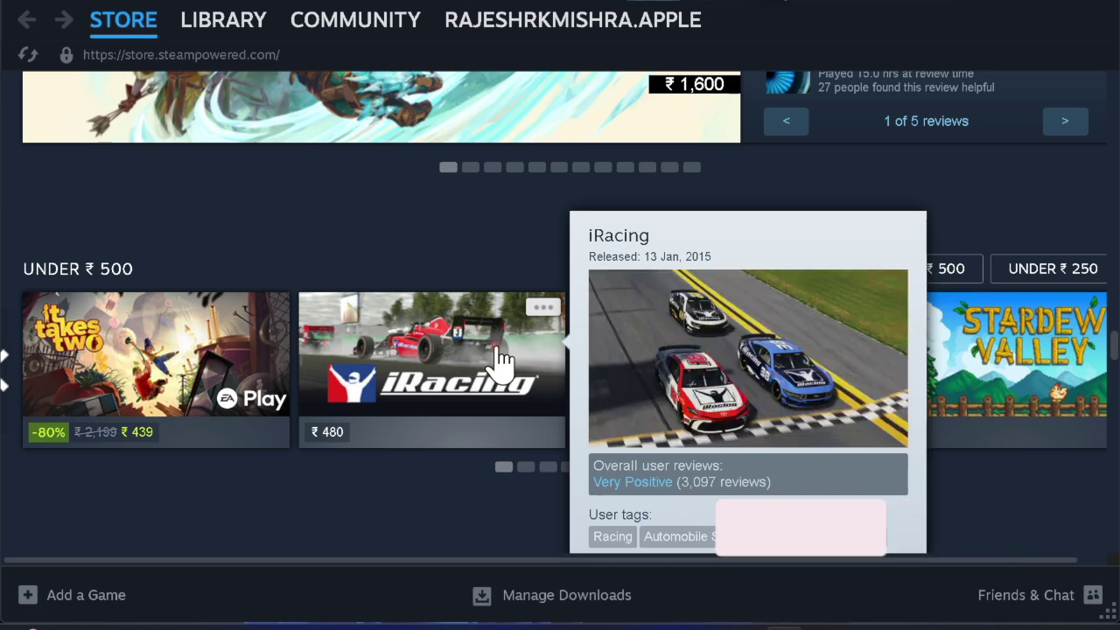
{"action": "mouse_move", "coordinate": [156, 367]}
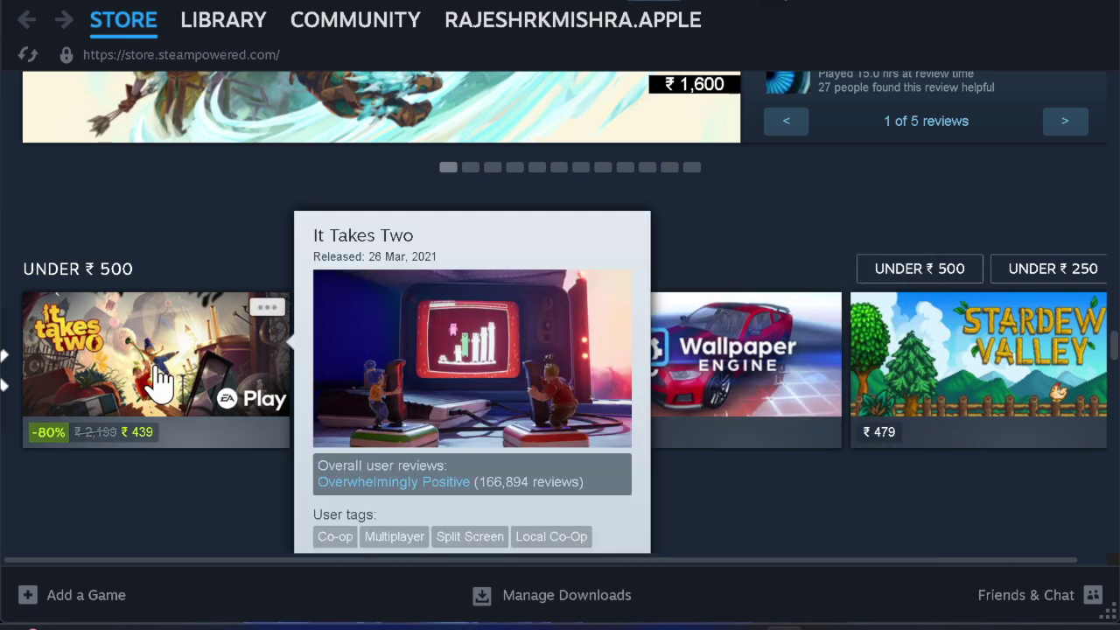
{"action": "scroll", "coordinate": [158, 381], "scroll_direction": "down", "scroll_amount": 2}
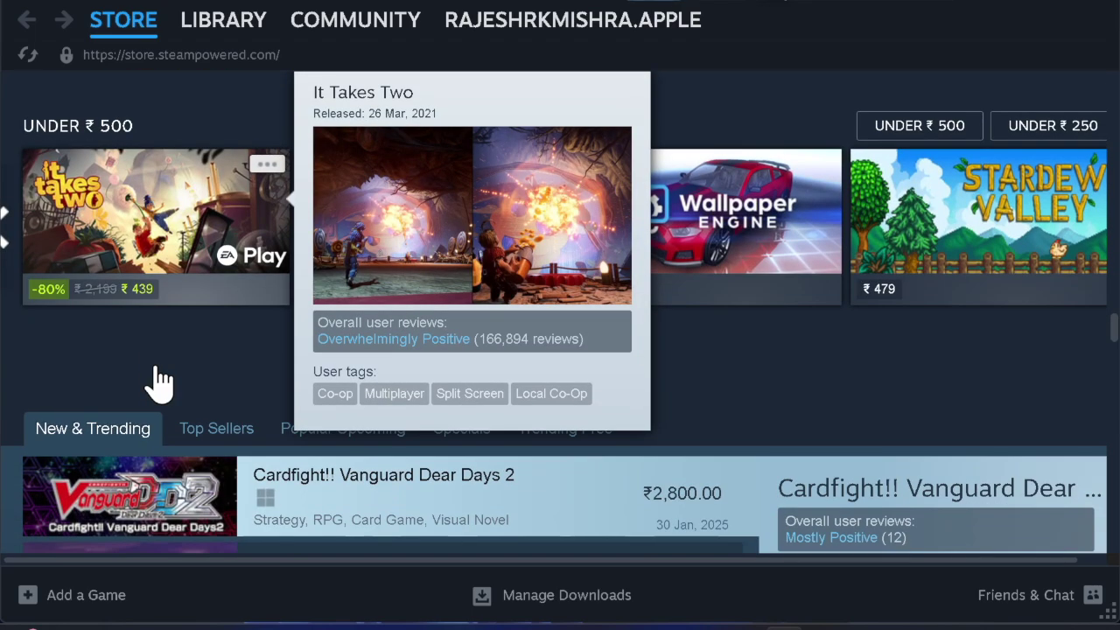
{"action": "scroll", "coordinate": [157, 381], "scroll_direction": "down", "scroll_amount": 2}
{"action": "scroll", "coordinate": [158, 380], "scroll_direction": "down", "scroll_amount": 2}
{"action": "scroll", "coordinate": [158, 381], "scroll_direction": "down", "scroll_amount": 3}
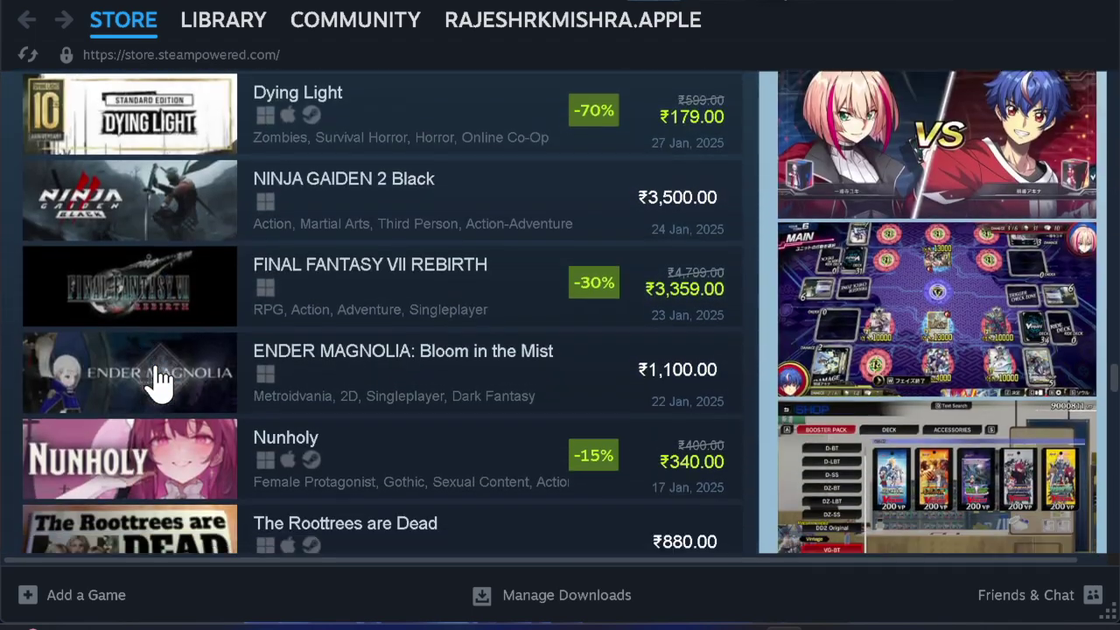
{"action": "scroll", "coordinate": [157, 381], "scroll_direction": "down", "scroll_amount": 3}
{"action": "scroll", "coordinate": [158, 380], "scroll_direction": "down", "scroll_amount": 3}
{"action": "scroll", "coordinate": [157, 380], "scroll_direction": "down", "scroll_amount": 1}
{"action": "scroll", "coordinate": [158, 381], "scroll_direction": "down", "scroll_amount": 2}
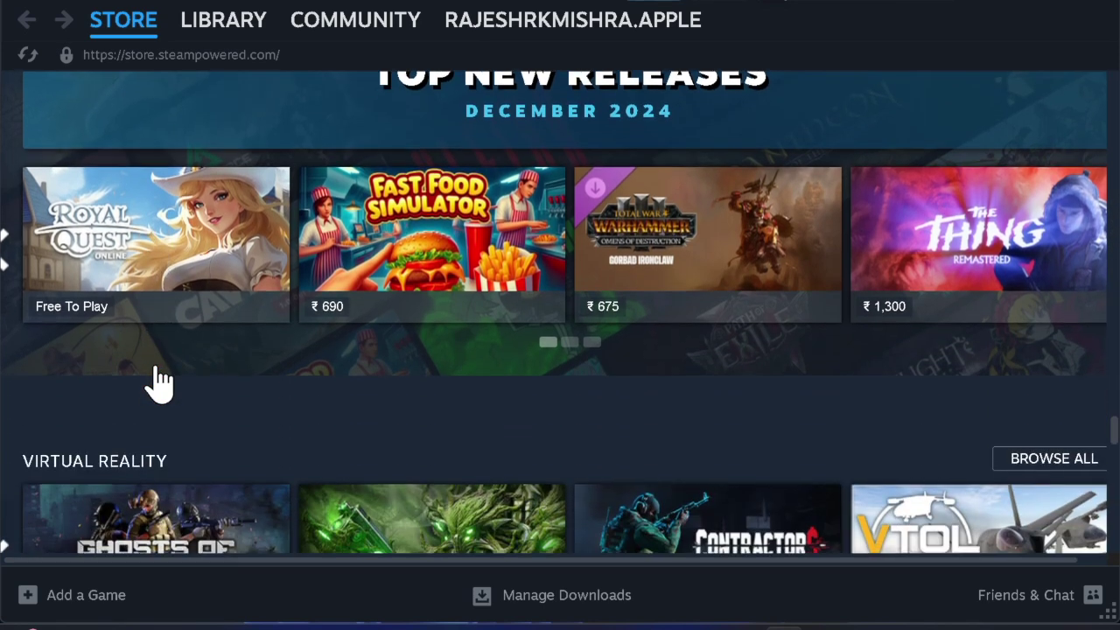
{"action": "mouse_move", "coordinate": [156, 237]}
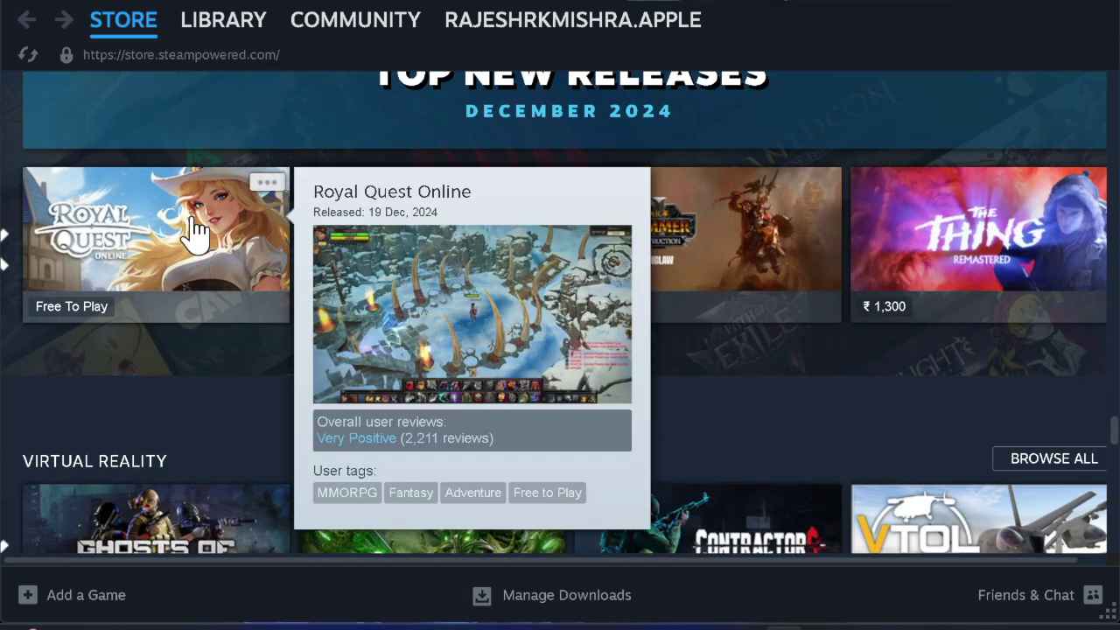
{"action": "scroll", "coordinate": [194, 233], "scroll_direction": "down", "scroll_amount": 2}
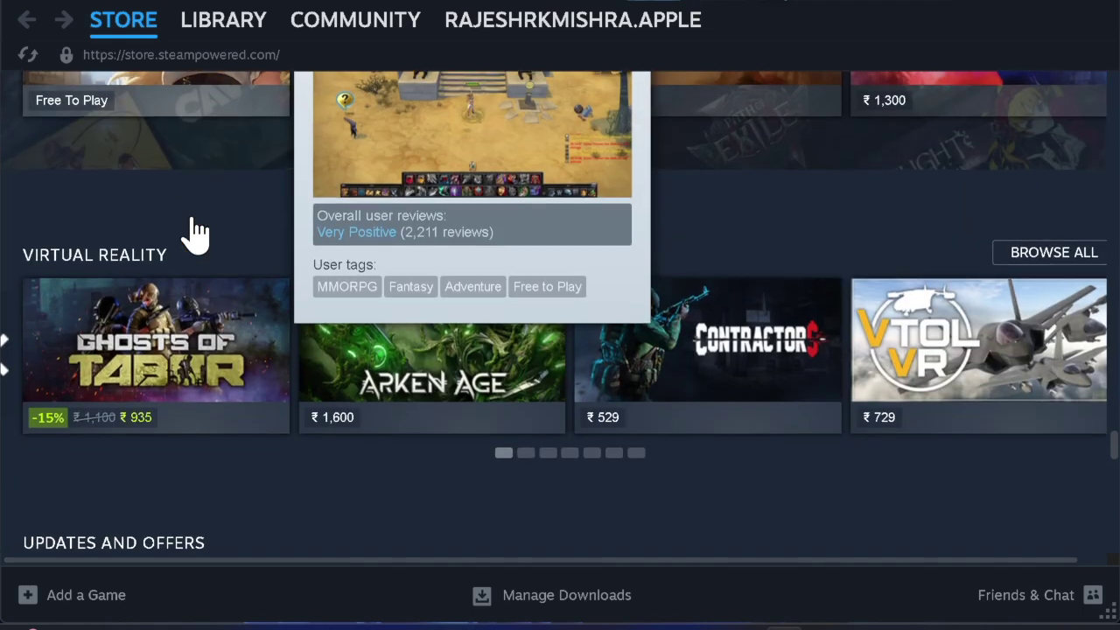
{"action": "mouse_move", "coordinate": [243, 350]}
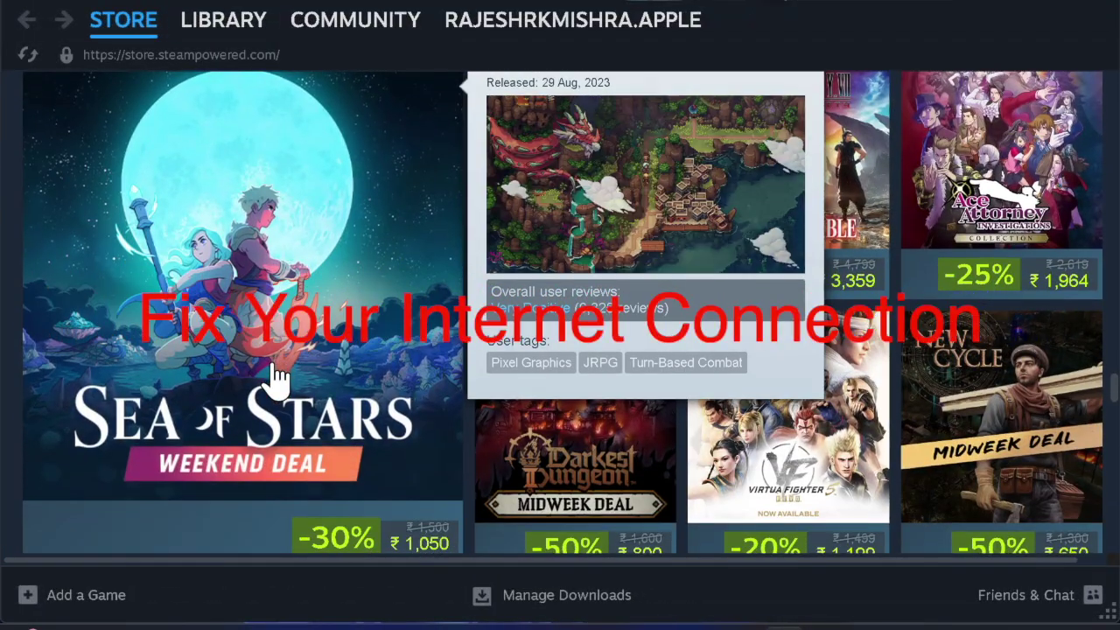
{"action": "scroll", "coordinate": [277, 377], "scroll_direction": "down", "scroll_amount": 2}
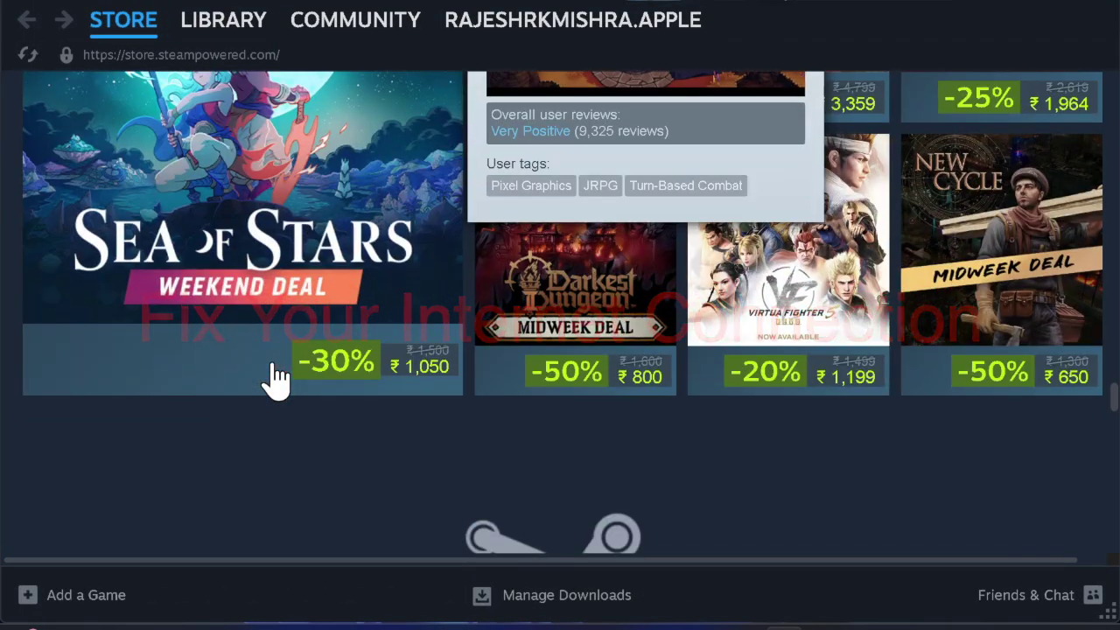
{"action": "scroll", "coordinate": [276, 378], "scroll_direction": "down", "scroll_amount": 2}
{"action": "scroll", "coordinate": [276, 380], "scroll_direction": "down", "scroll_amount": 1}
{"action": "scroll", "coordinate": [277, 378], "scroll_direction": "down", "scroll_amount": 1}
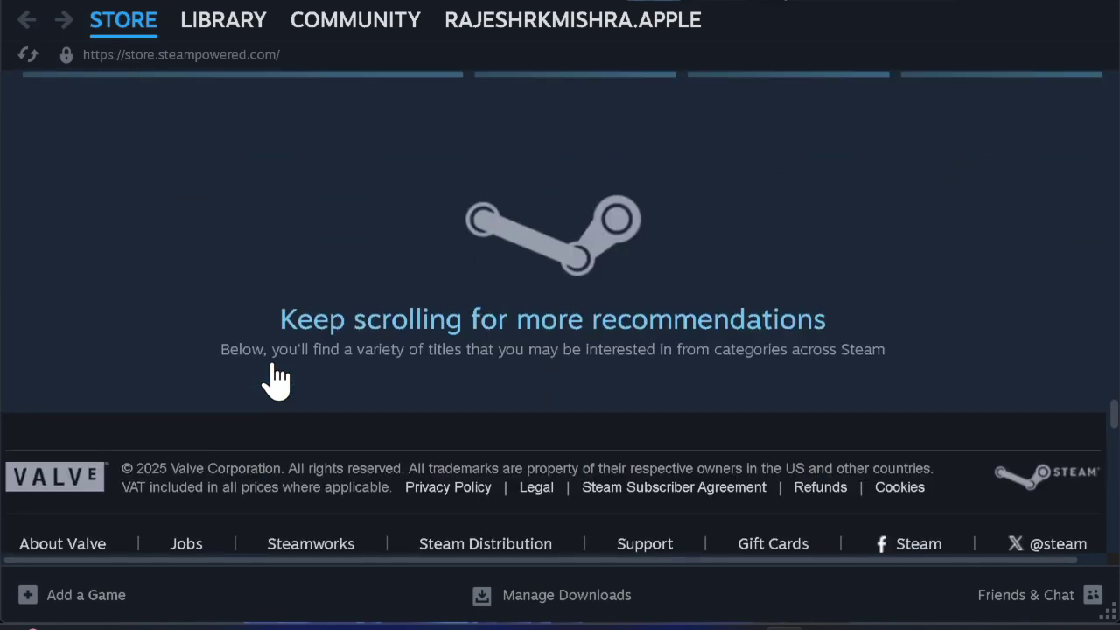
{"action": "scroll", "coordinate": [276, 378], "scroll_direction": "up", "scroll_amount": 5}
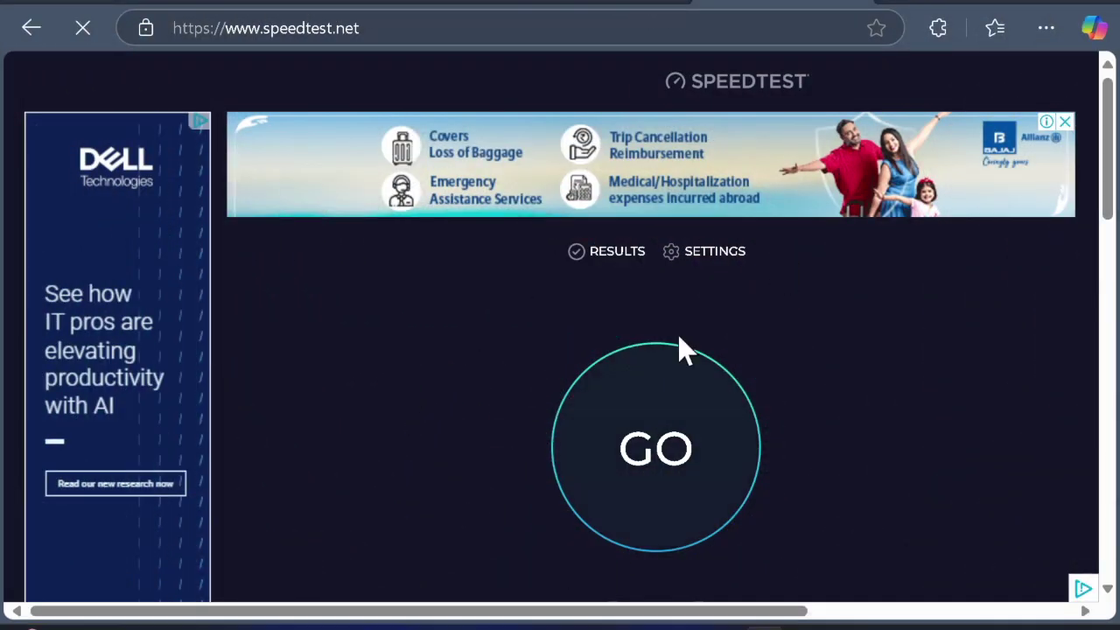
{"action": "left_click", "coordinate": [658, 455]}
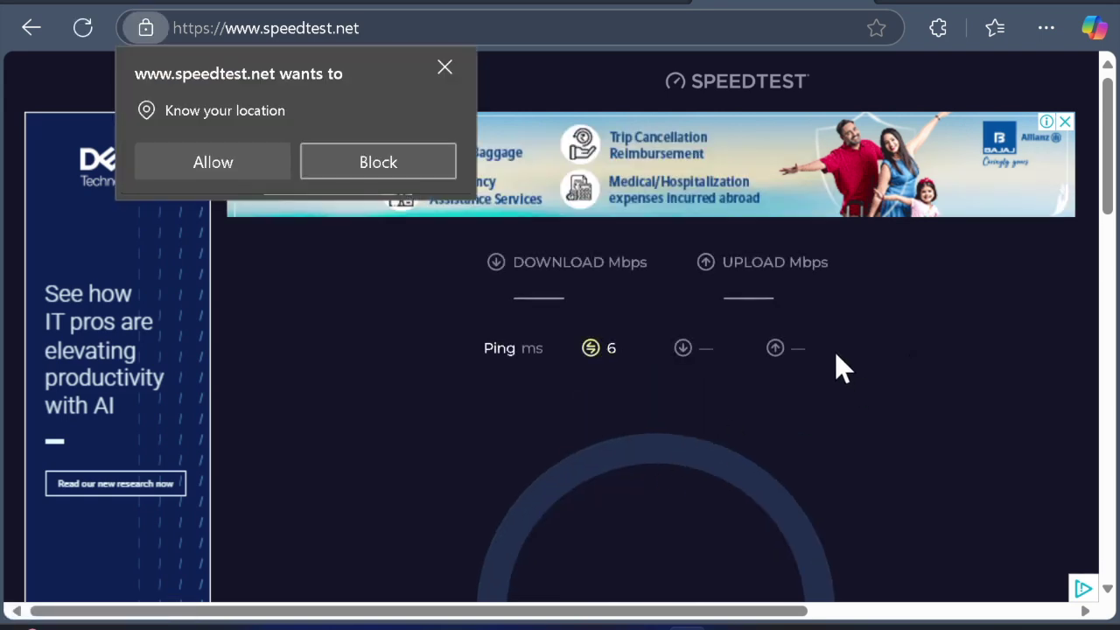
{"action": "left_click", "coordinate": [232, 168]}
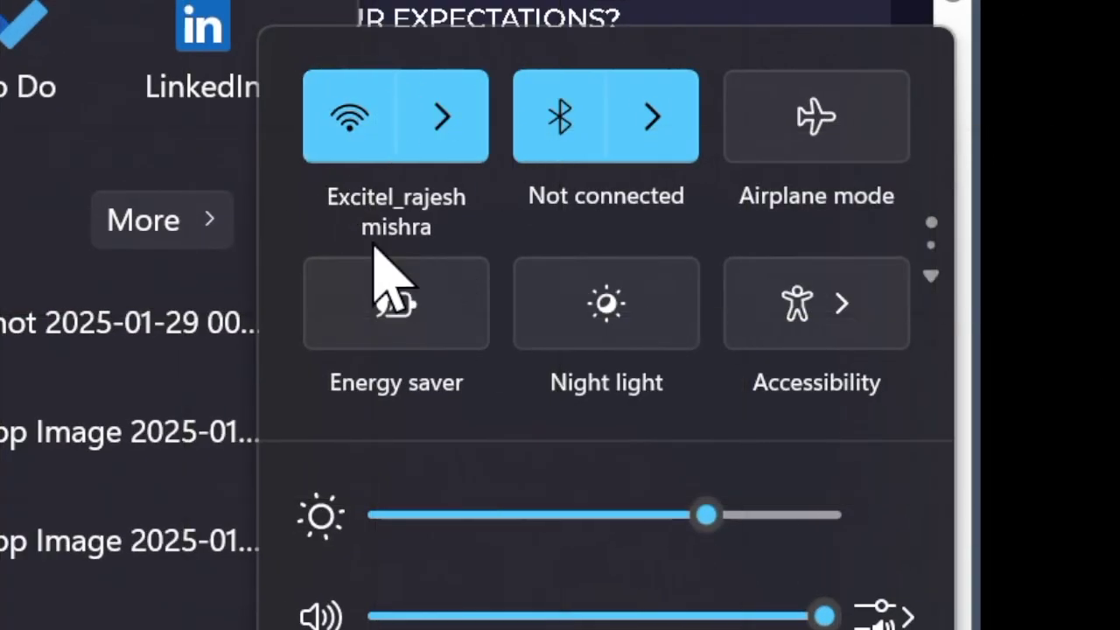
Show the available Wi-Fi networks list with the current connection marked connected and secured.
{"action": "left_click", "coordinate": [442, 122]}
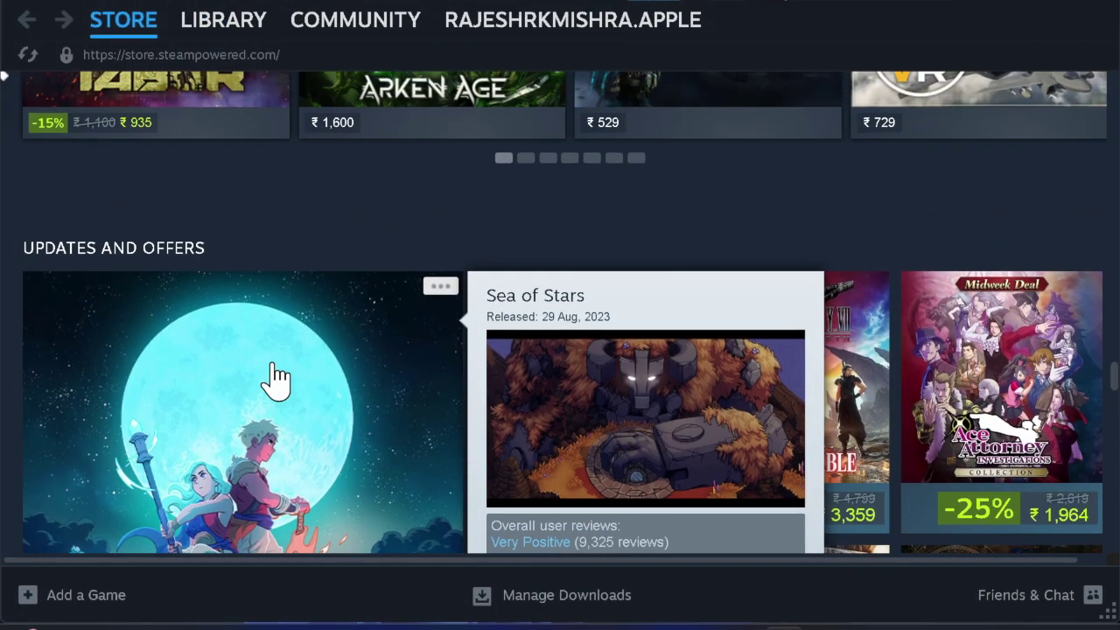
{"action": "scroll", "coordinate": [271, 379], "scroll_direction": "up", "scroll_amount": 2}
{"action": "scroll", "coordinate": [273, 376], "scroll_direction": "up", "scroll_amount": 2}
{"action": "scroll", "coordinate": [273, 378], "scroll_direction": "up", "scroll_amount": 2}
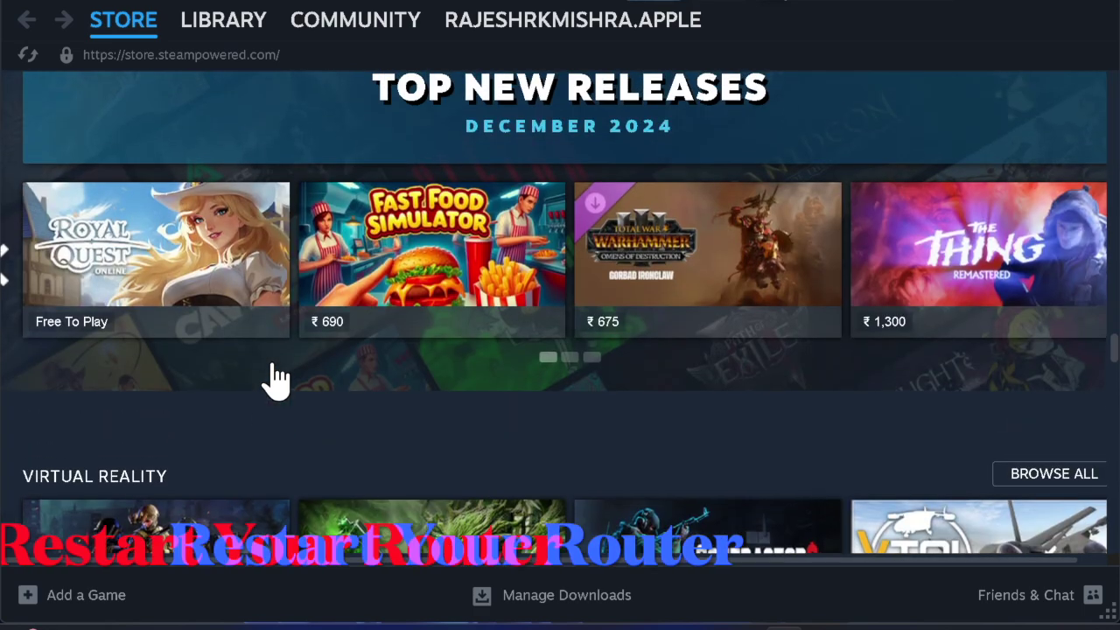
{"action": "scroll", "coordinate": [273, 378], "scroll_direction": "up", "scroll_amount": 1}
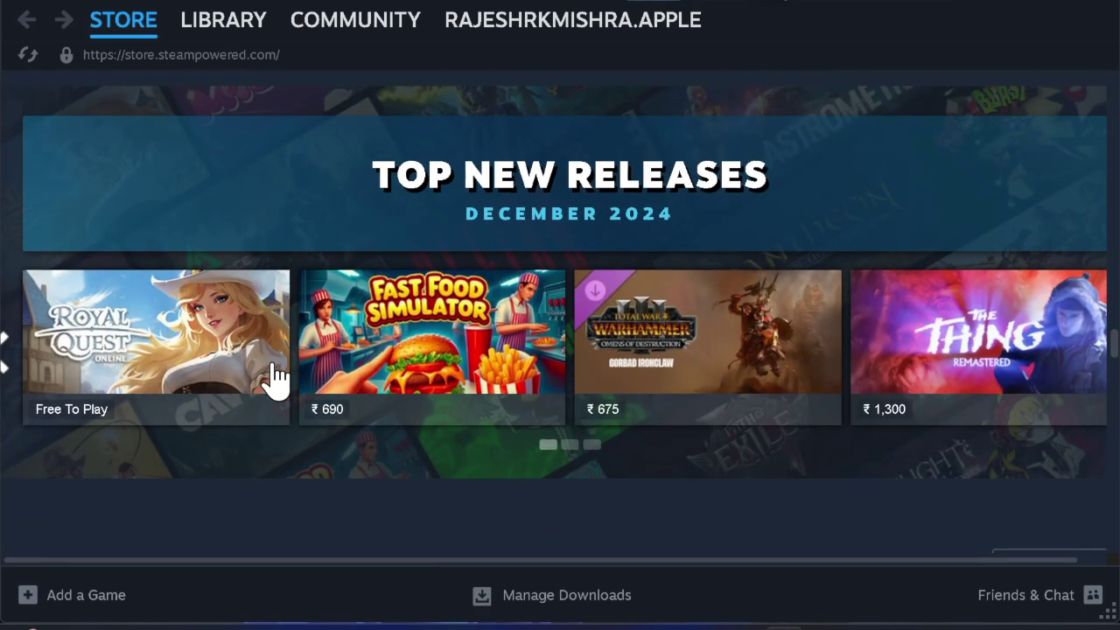
{"action": "scroll", "coordinate": [273, 377], "scroll_direction": "up", "scroll_amount": 3}
{"action": "scroll", "coordinate": [273, 378], "scroll_direction": "up", "scroll_amount": 1}
{"action": "scroll", "coordinate": [273, 378], "scroll_direction": "up", "scroll_amount": 2}
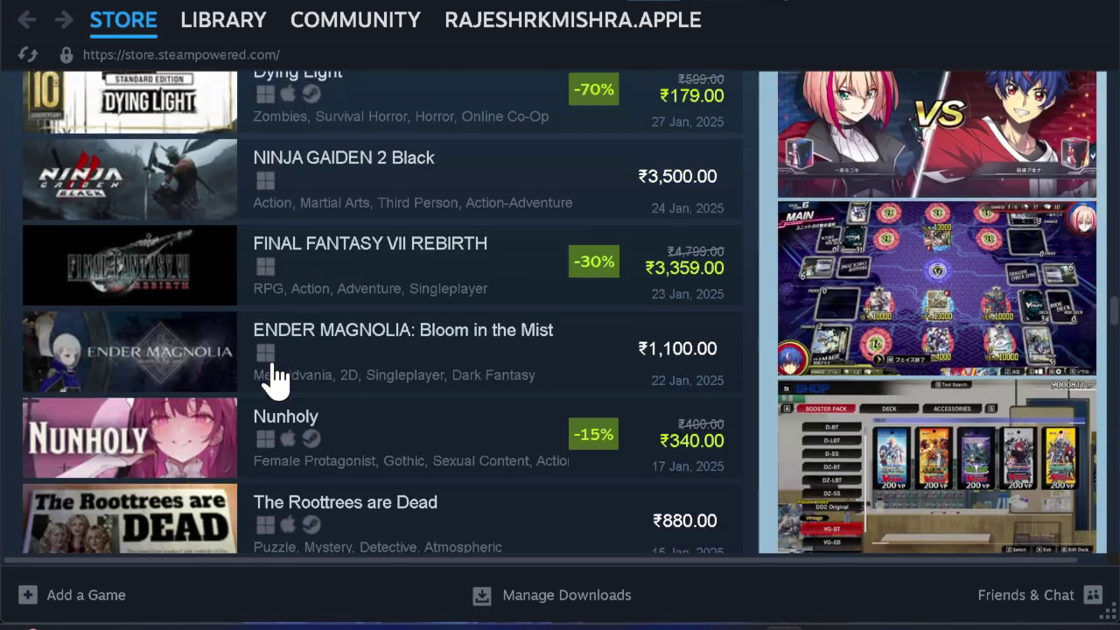
{"action": "scroll", "coordinate": [273, 378], "scroll_direction": "up", "scroll_amount": 2}
{"action": "scroll", "coordinate": [272, 378], "scroll_direction": "up", "scroll_amount": 1}
{"action": "scroll", "coordinate": [273, 378], "scroll_direction": "up", "scroll_amount": 2}
{"action": "scroll", "coordinate": [273, 378], "scroll_direction": "up", "scroll_amount": 1}
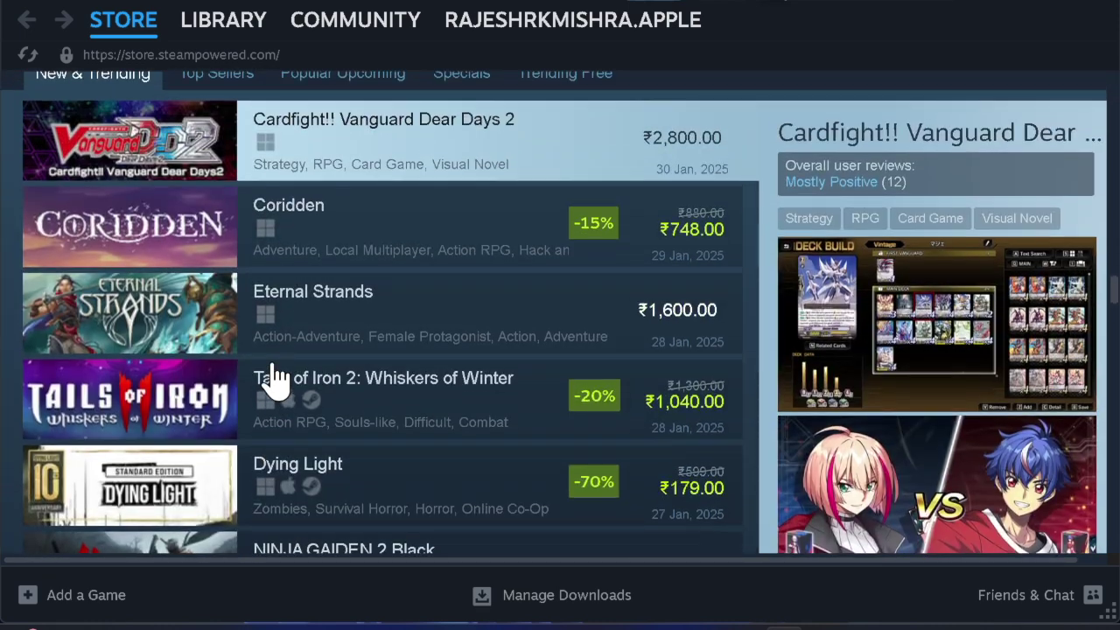
{"action": "scroll", "coordinate": [273, 378], "scroll_direction": "up", "scroll_amount": 2}
{"action": "scroll", "coordinate": [273, 378], "scroll_direction": "up", "scroll_amount": 2}
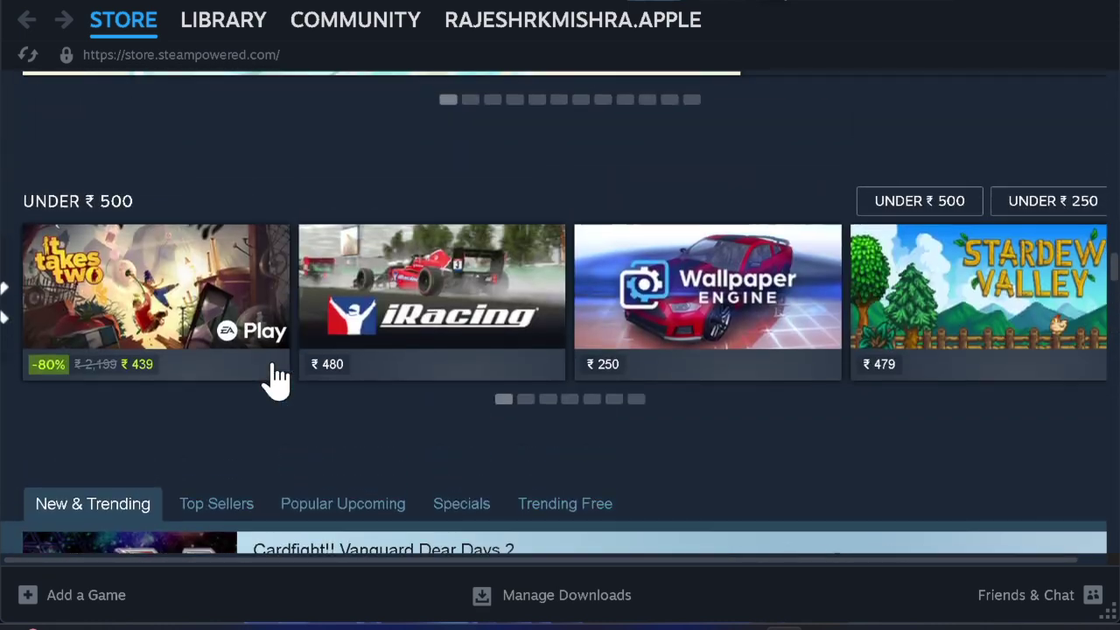
{"action": "mouse_move", "coordinate": [707, 289]}
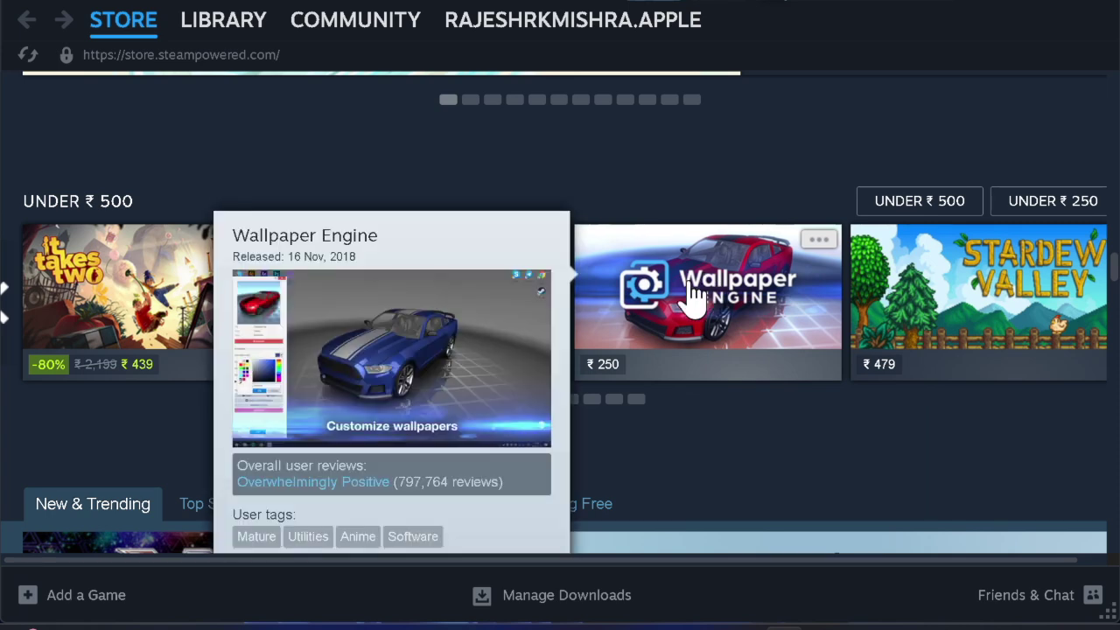
Open Wallpaper Engine's store page from the Under ₹500 row and browse down through it.
{"action": "left_click", "coordinate": [689, 282]}
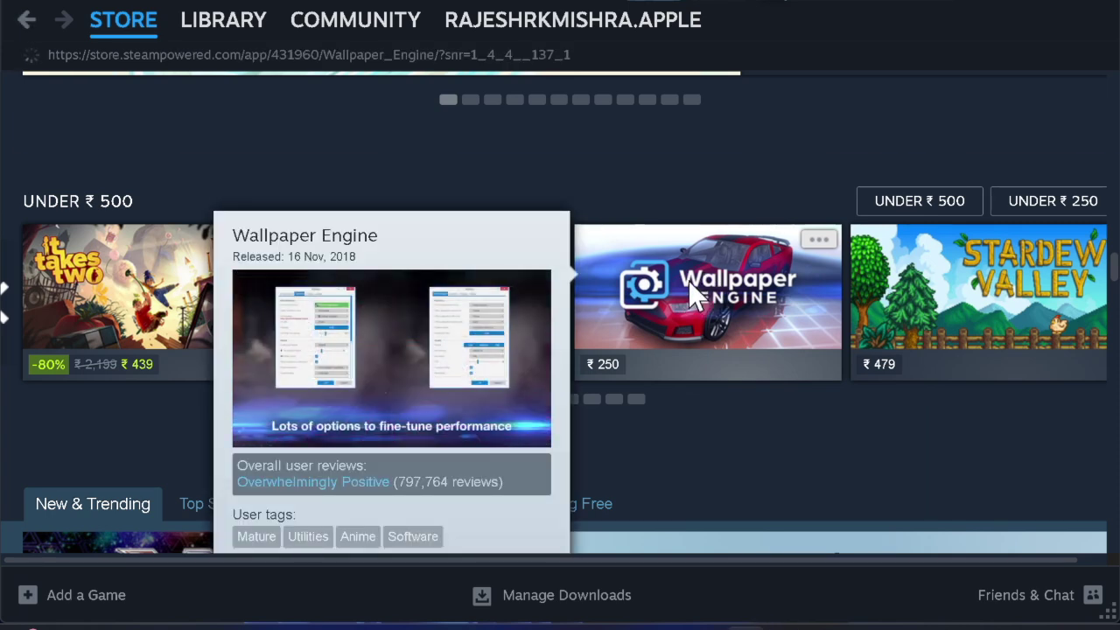
{"action": "scroll", "coordinate": [481, 428], "scroll_direction": "down", "scroll_amount": 1}
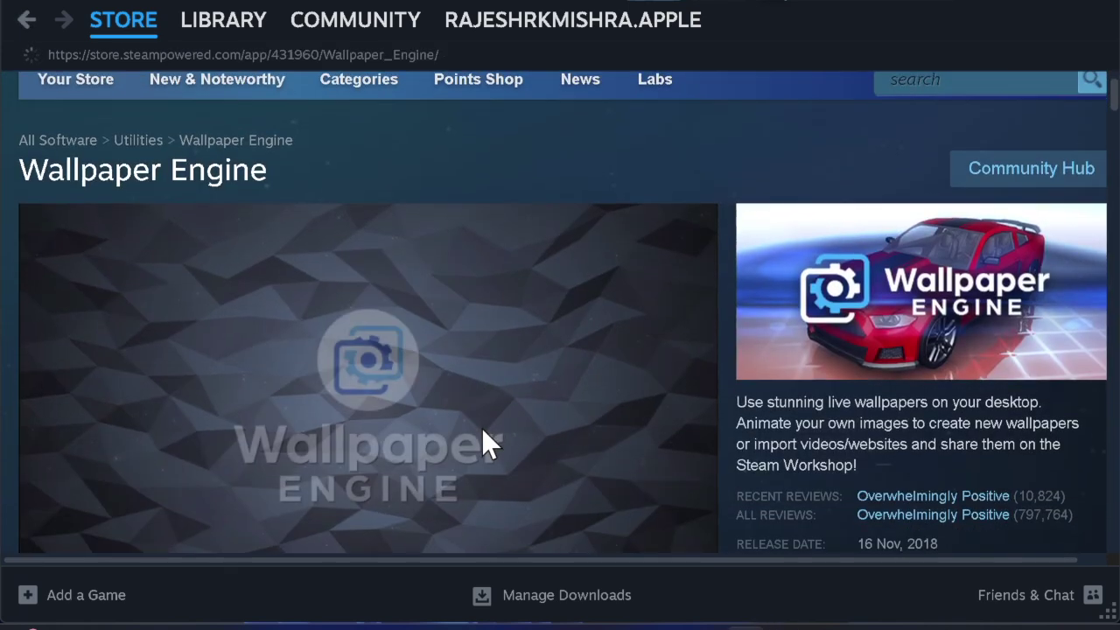
{"action": "scroll", "coordinate": [483, 429], "scroll_direction": "down", "scroll_amount": 1}
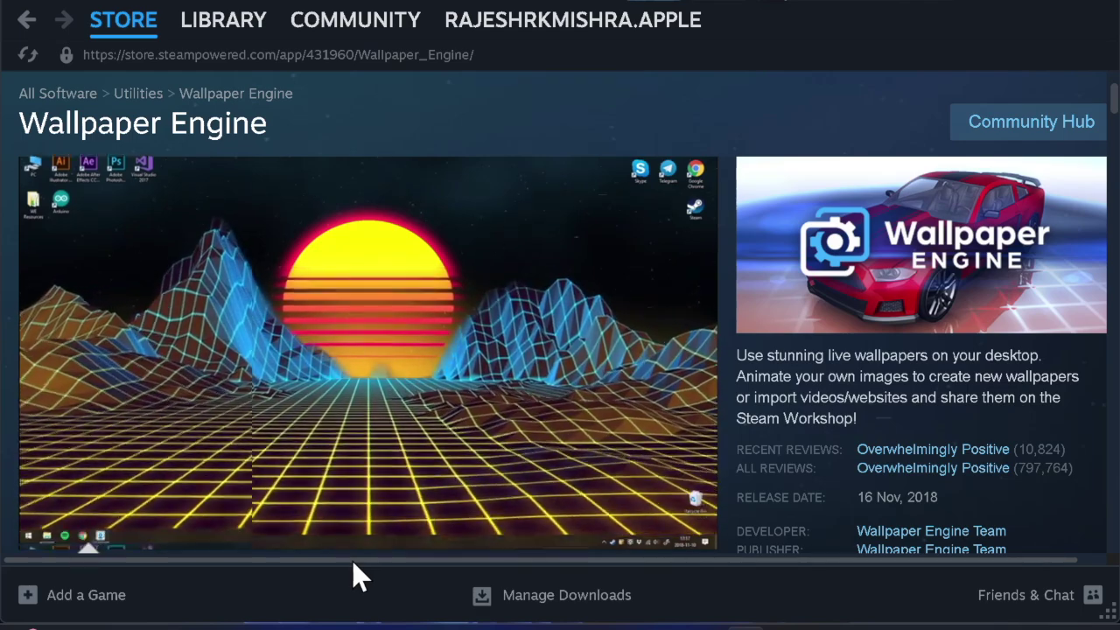
{"action": "scroll", "coordinate": [354, 562], "scroll_direction": "down", "scroll_amount": 3}
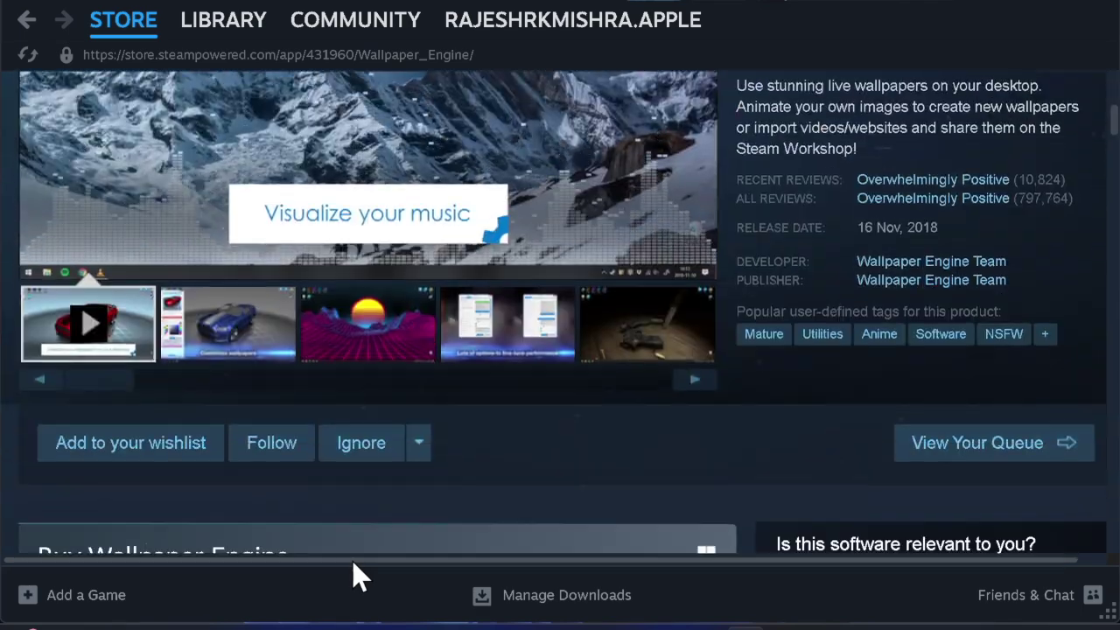
{"action": "scroll", "coordinate": [353, 563], "scroll_direction": "down", "scroll_amount": 3}
{"action": "scroll", "coordinate": [351, 560], "scroll_direction": "up", "scroll_amount": 3}
{"action": "scroll", "coordinate": [351, 559], "scroll_direction": "up", "scroll_amount": 3}
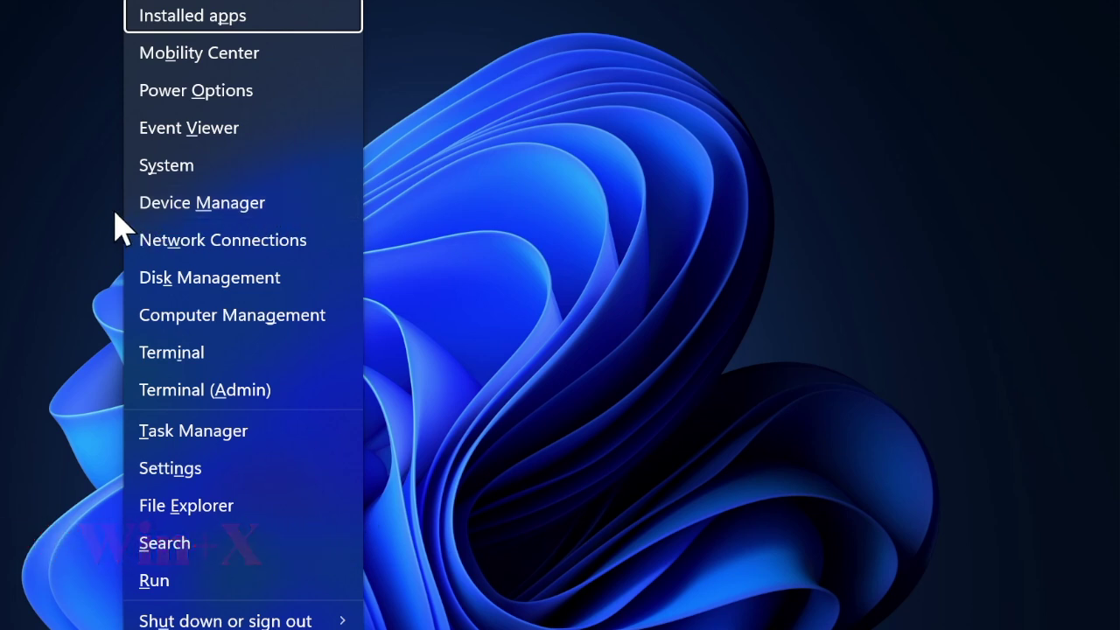
Launch the Update driver wizard for the Intel(R) Wi-Fi 6E AX211 160MHz adapter under Network adapters.
{"action": "left_click", "coordinate": [215, 205]}
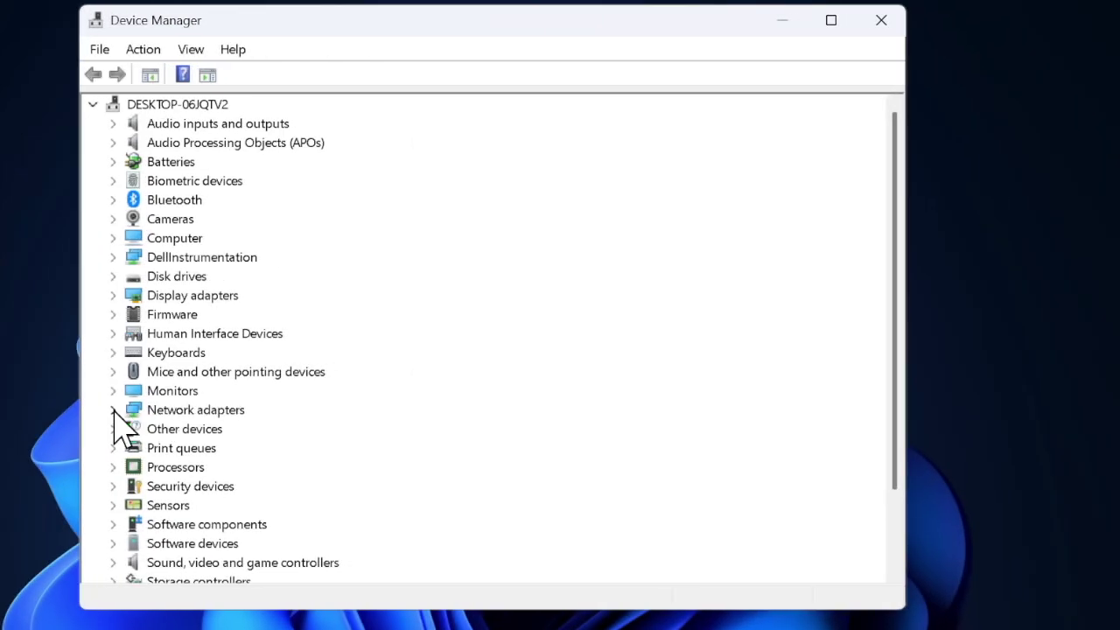
{"action": "left_click", "coordinate": [112, 411]}
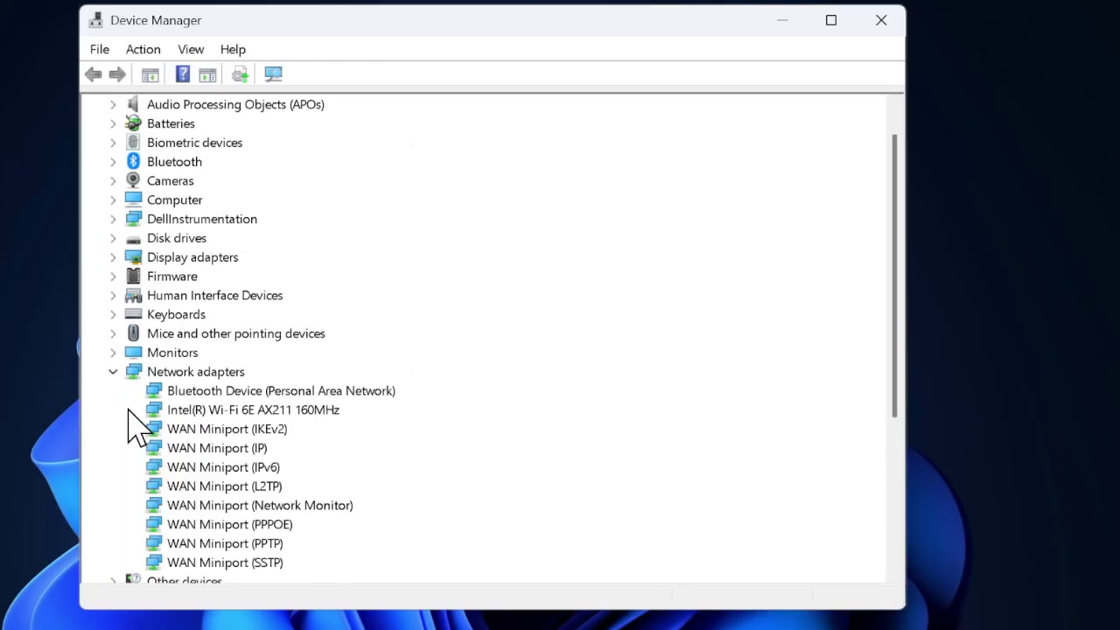
{"action": "right_click", "coordinate": [307, 411]}
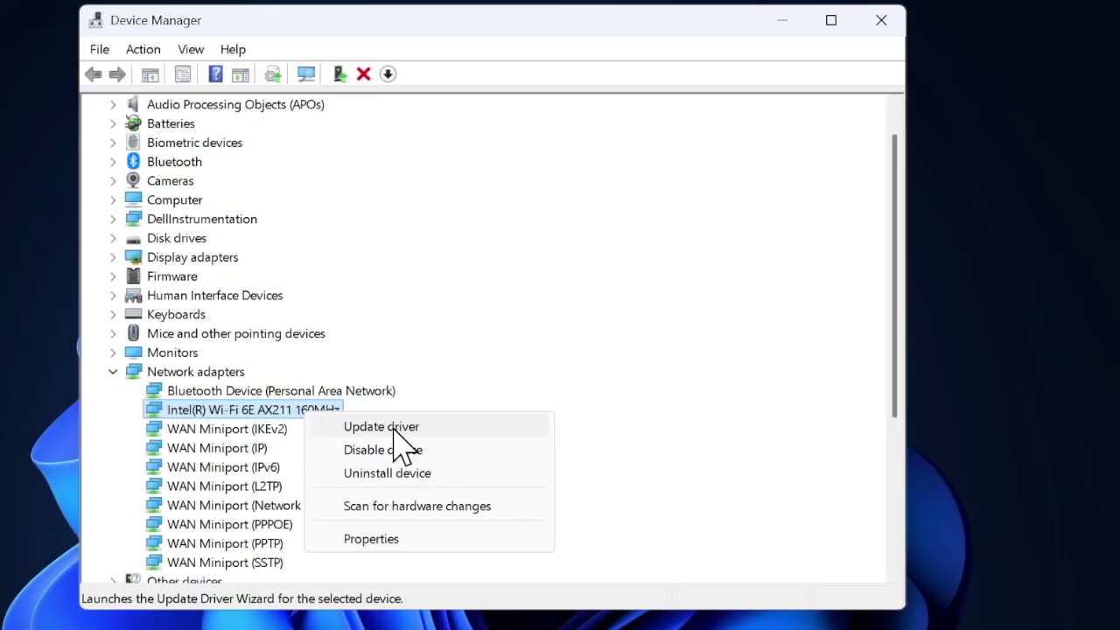
{"action": "left_click", "coordinate": [328, 433]}
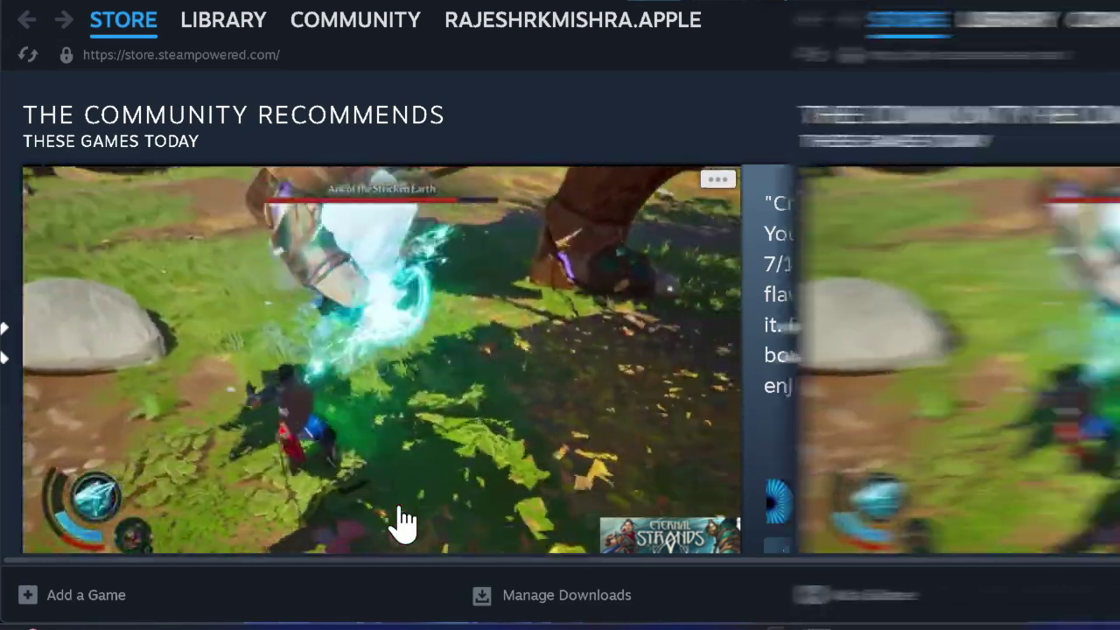
{"action": "scroll", "coordinate": [400, 517], "scroll_direction": "down", "scroll_amount": 2}
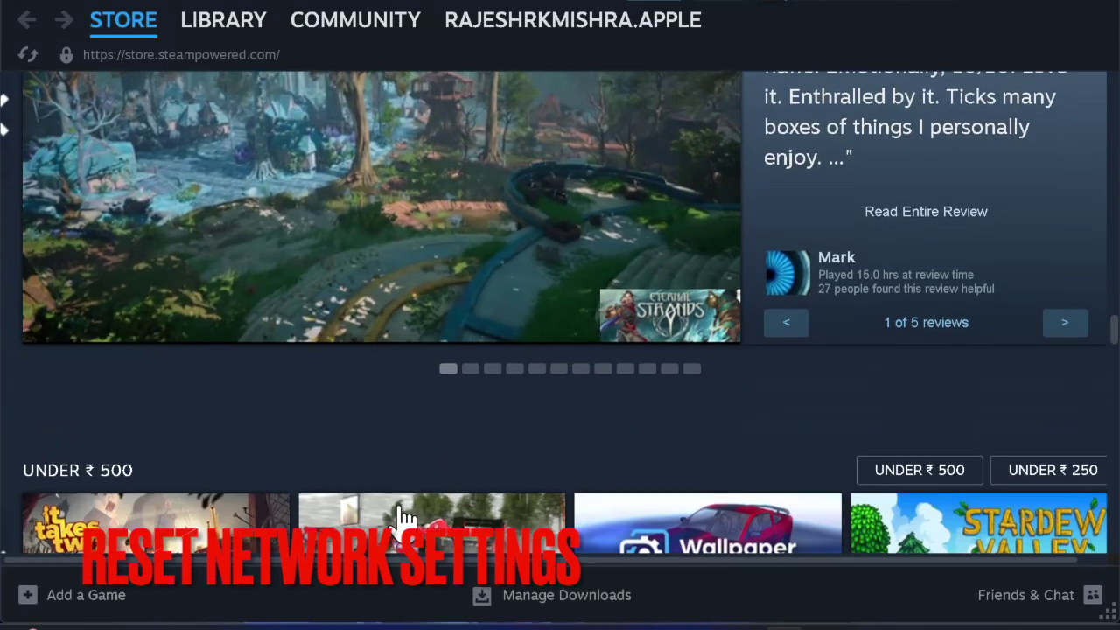
{"action": "scroll", "coordinate": [402, 490], "scroll_direction": "down", "scroll_amount": 2}
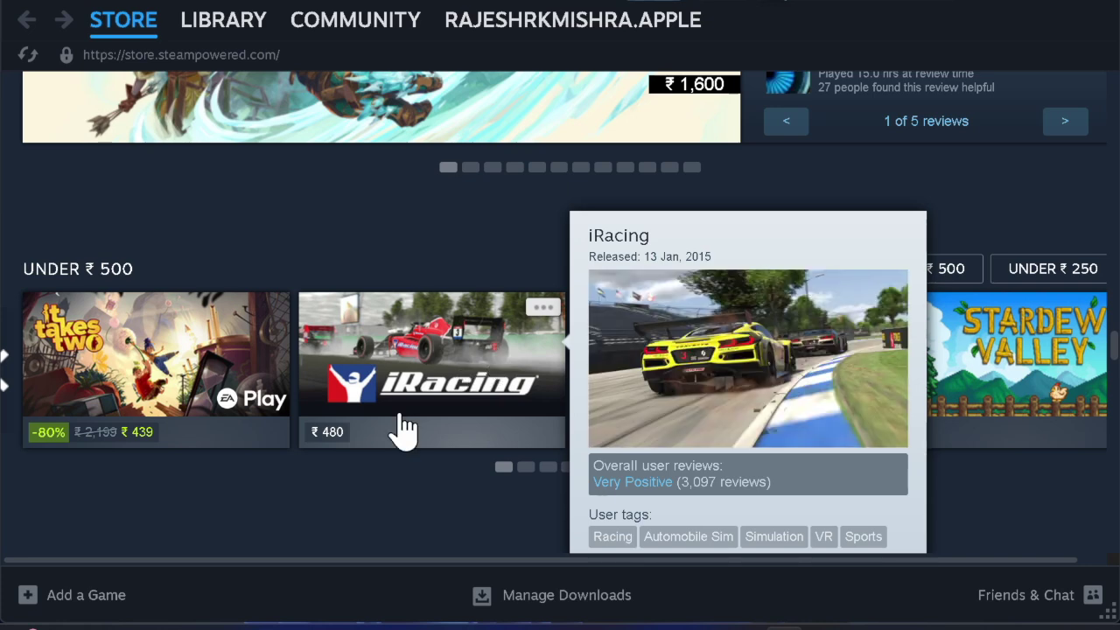
{"action": "mouse_move", "coordinate": [156, 523]}
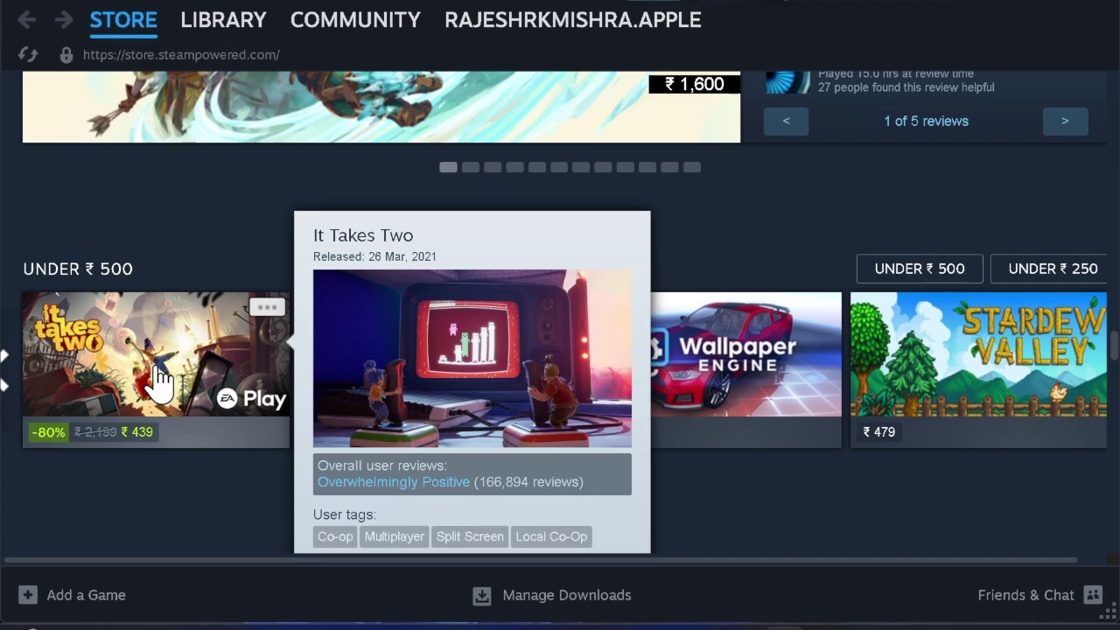
{"action": "scroll", "coordinate": [157, 381], "scroll_direction": "down", "scroll_amount": 2}
{"action": "scroll", "coordinate": [157, 381], "scroll_direction": "down", "scroll_amount": 2}
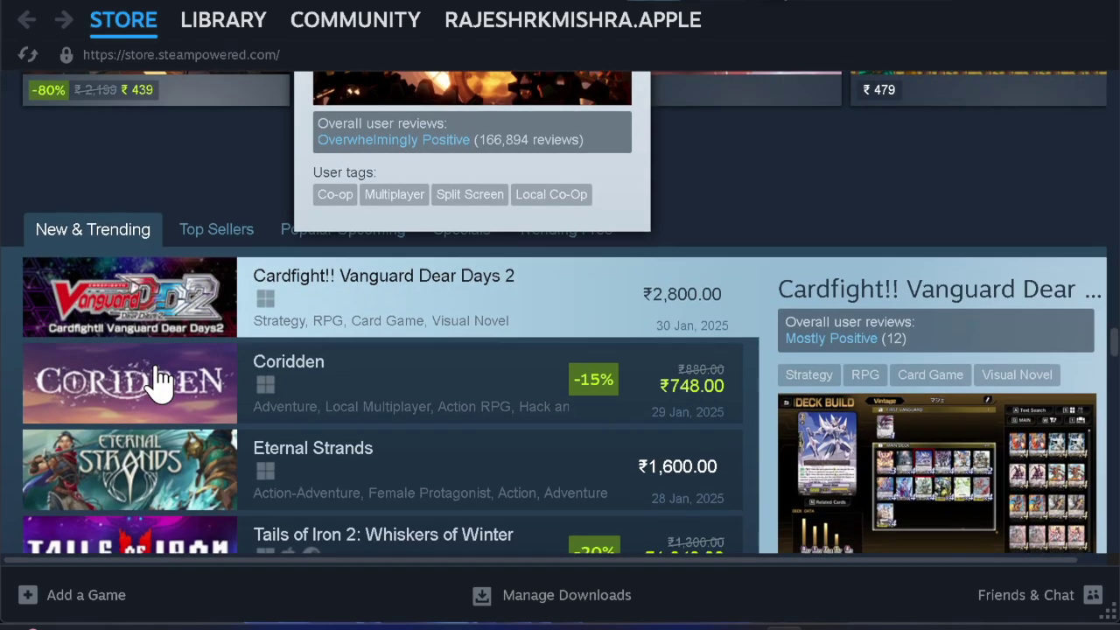
{"action": "scroll", "coordinate": [158, 380], "scroll_direction": "down", "scroll_amount": 2}
{"action": "scroll", "coordinate": [157, 380], "scroll_direction": "down", "scroll_amount": 3}
{"action": "scroll", "coordinate": [158, 381], "scroll_direction": "down", "scroll_amount": 3}
{"action": "scroll", "coordinate": [157, 380], "scroll_direction": "down", "scroll_amount": 1}
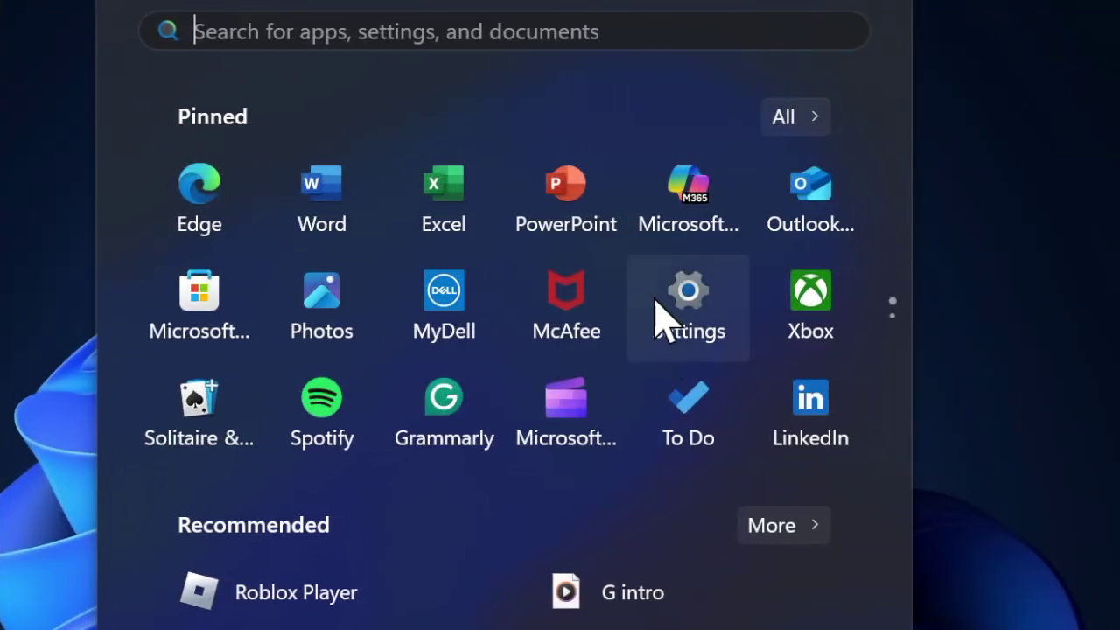
Go to the Network reset page via Network & internet and Advanced network settings.
{"action": "left_click", "coordinate": [652, 280]}
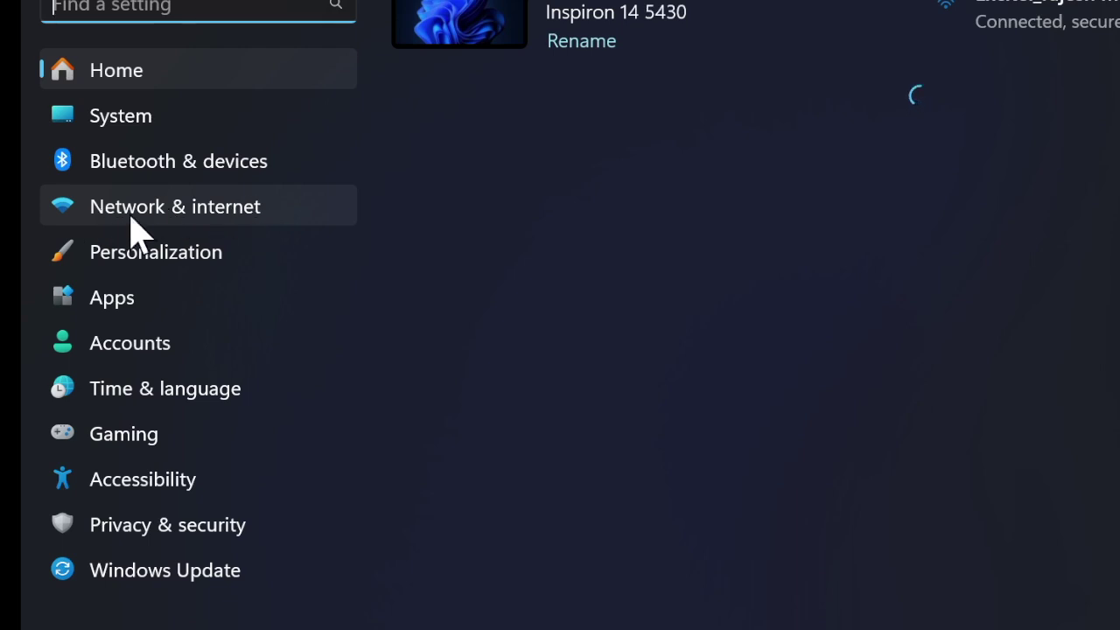
{"action": "left_click", "coordinate": [175, 210]}
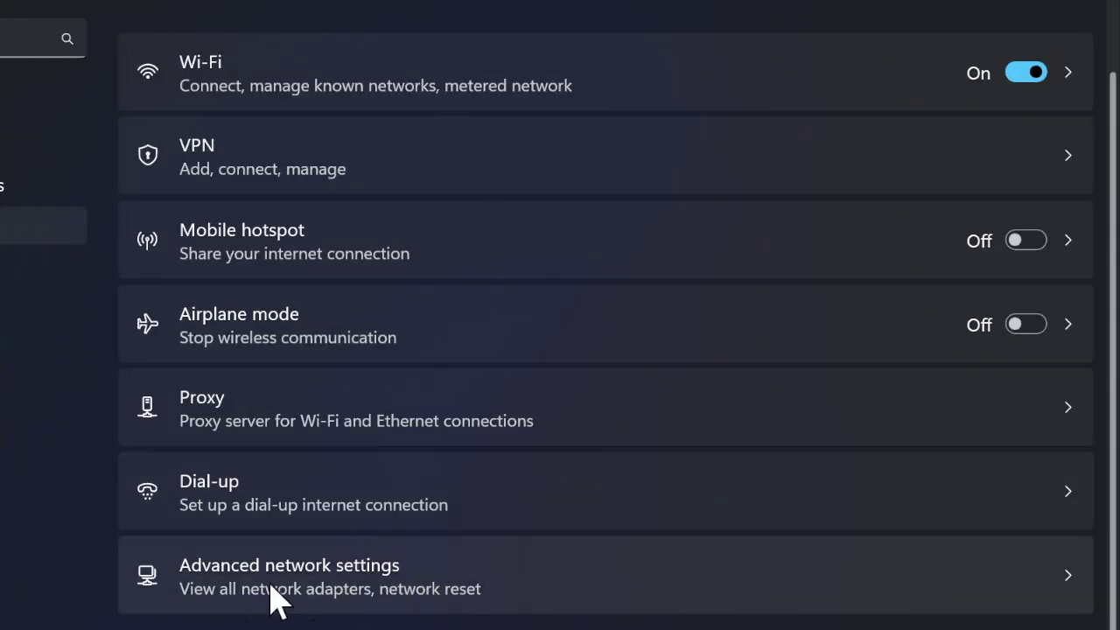
{"action": "left_click", "coordinate": [355, 584]}
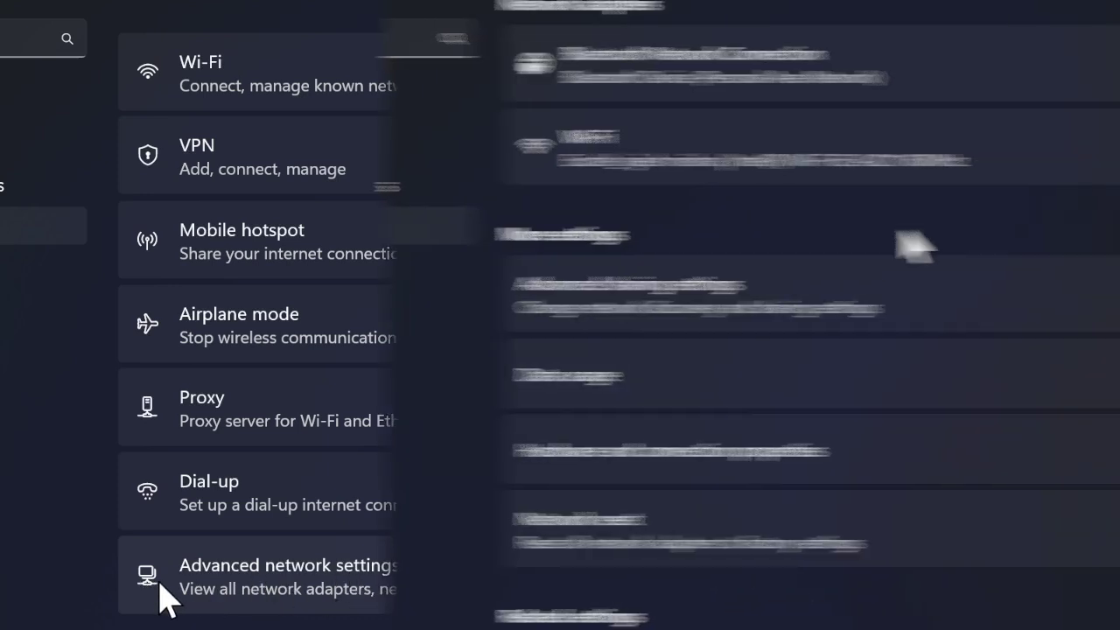
{"action": "scroll", "coordinate": [522, 245], "scroll_direction": "down", "scroll_amount": 1}
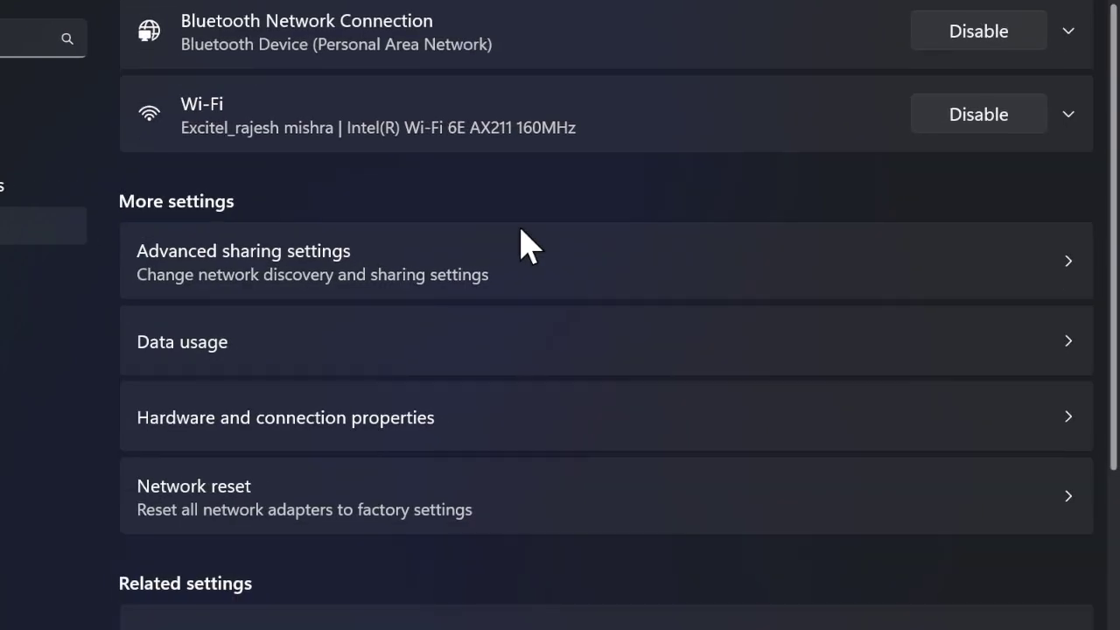
{"action": "scroll", "coordinate": [522, 245], "scroll_direction": "down", "scroll_amount": 3}
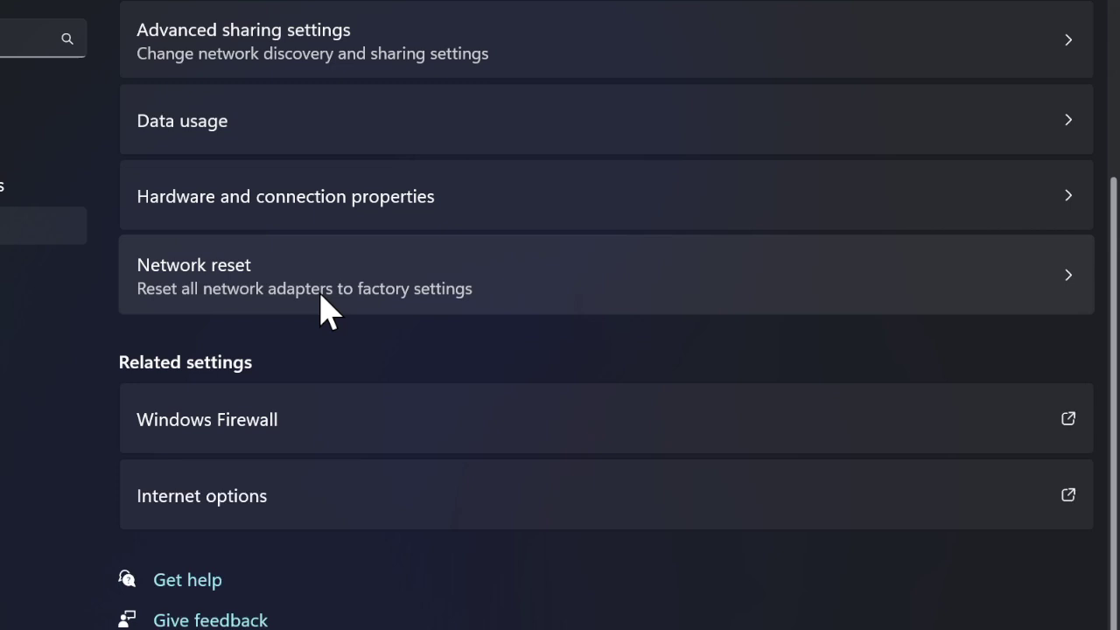
{"action": "left_click", "coordinate": [321, 296]}
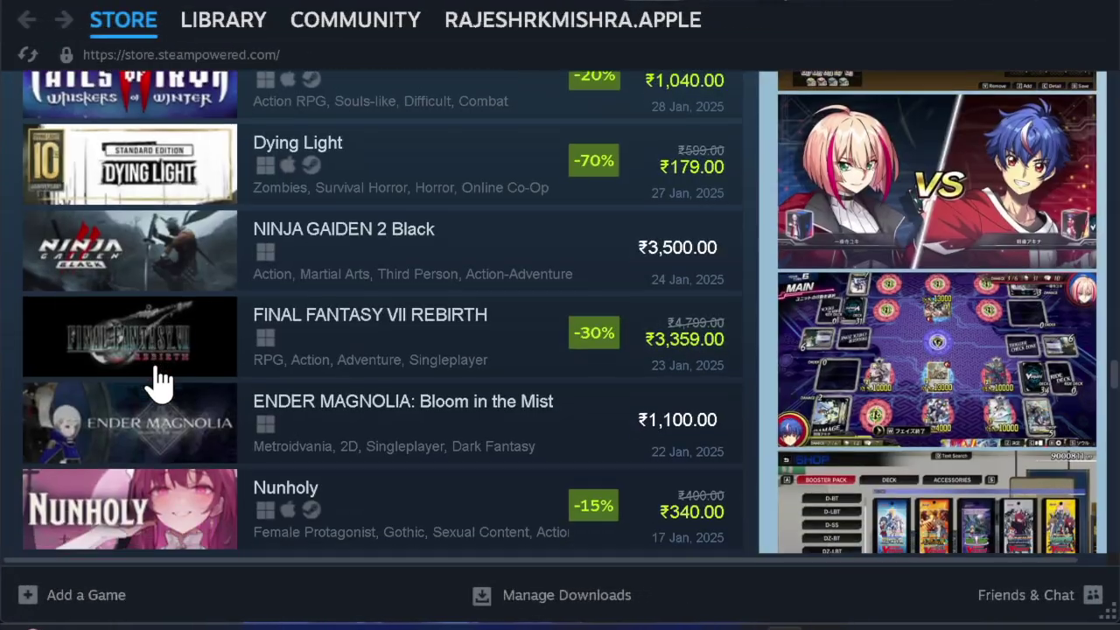
{"action": "scroll", "coordinate": [150, 379], "scroll_direction": "down", "scroll_amount": 3}
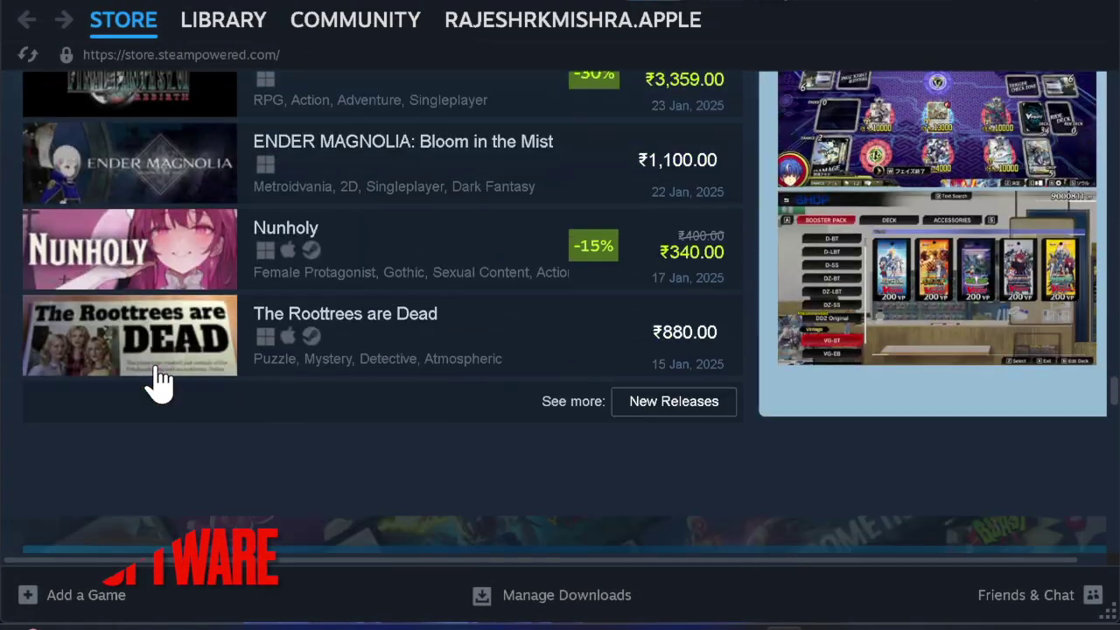
{"action": "scroll", "coordinate": [159, 382], "scroll_direction": "down", "scroll_amount": 1}
{"action": "scroll", "coordinate": [158, 382], "scroll_direction": "down", "scroll_amount": 5}
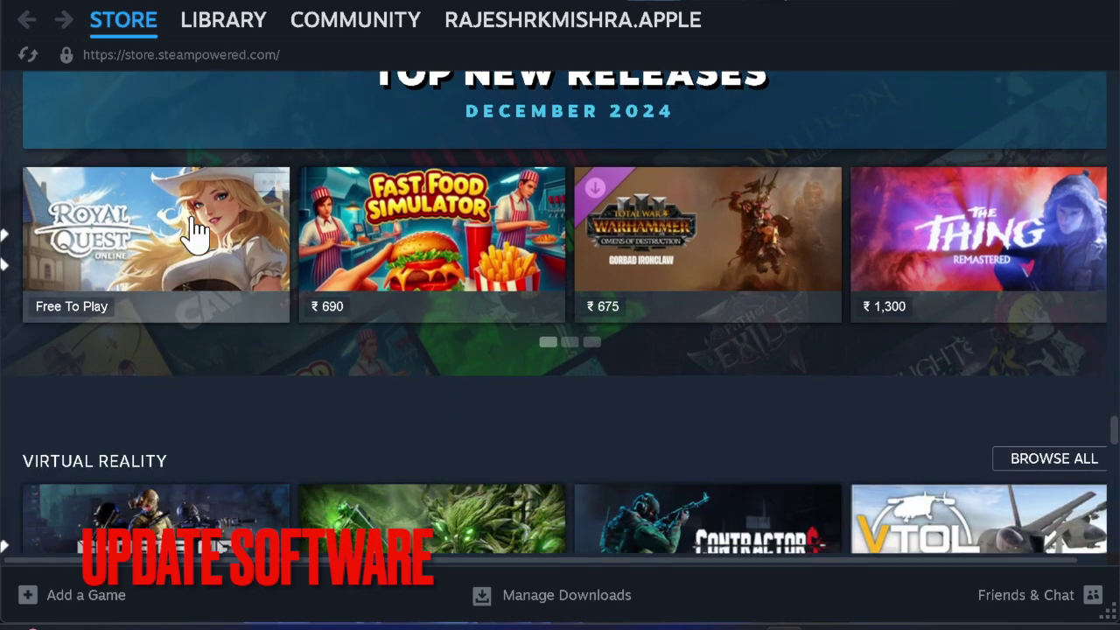
{"action": "mouse_move", "coordinate": [155, 350]}
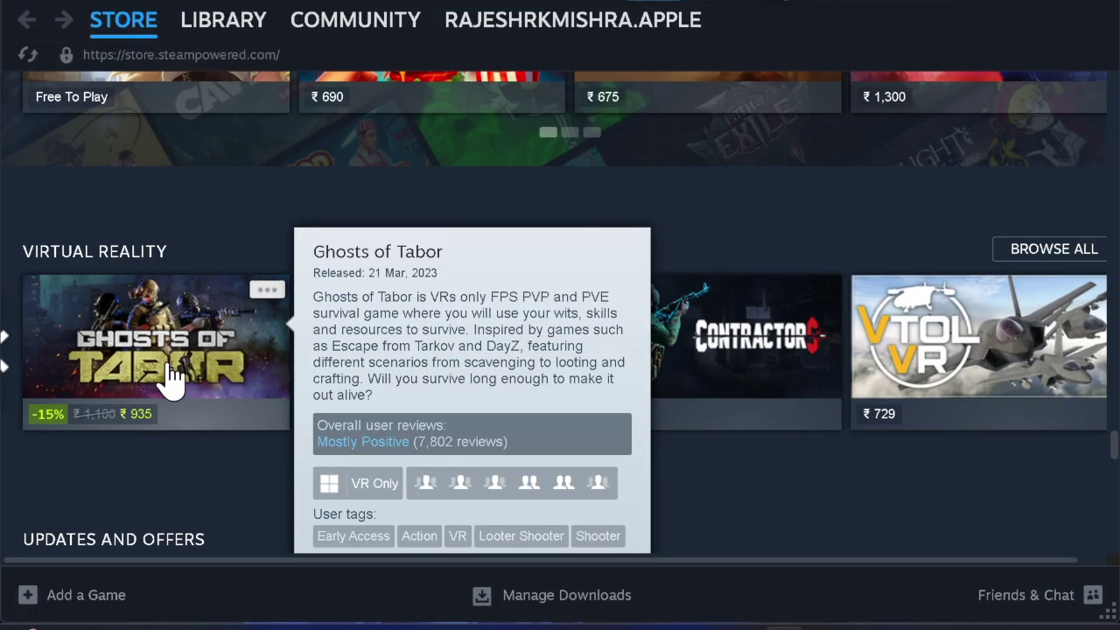
{"action": "scroll", "coordinate": [171, 377], "scroll_direction": "down", "scroll_amount": 5}
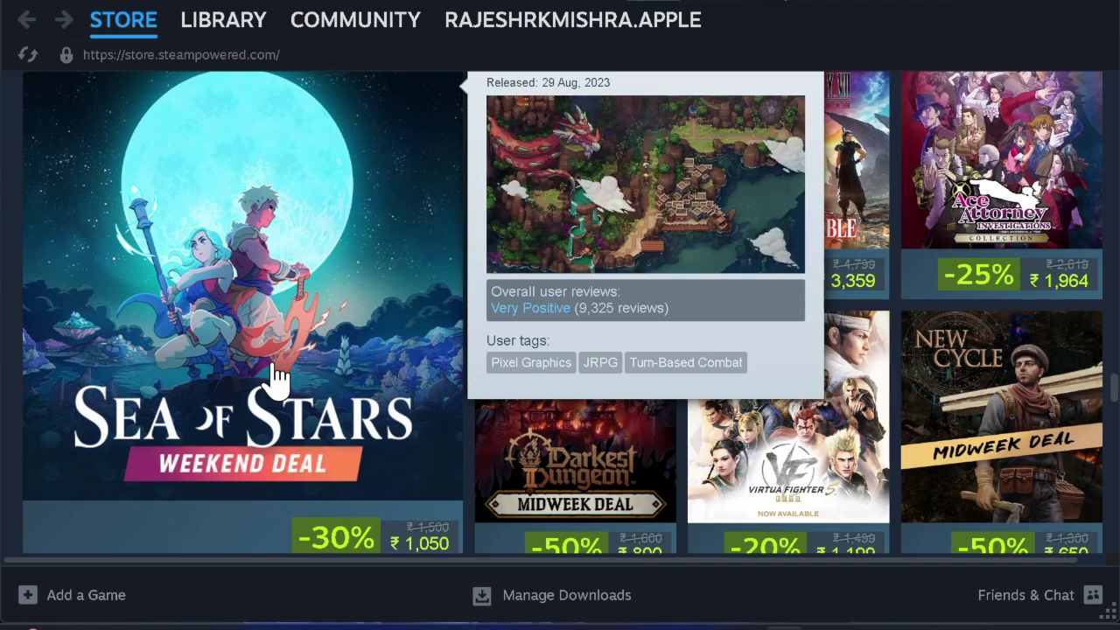
{"action": "scroll", "coordinate": [275, 378], "scroll_direction": "down", "scroll_amount": 3}
{"action": "scroll", "coordinate": [276, 378], "scroll_direction": "down", "scroll_amount": 2}
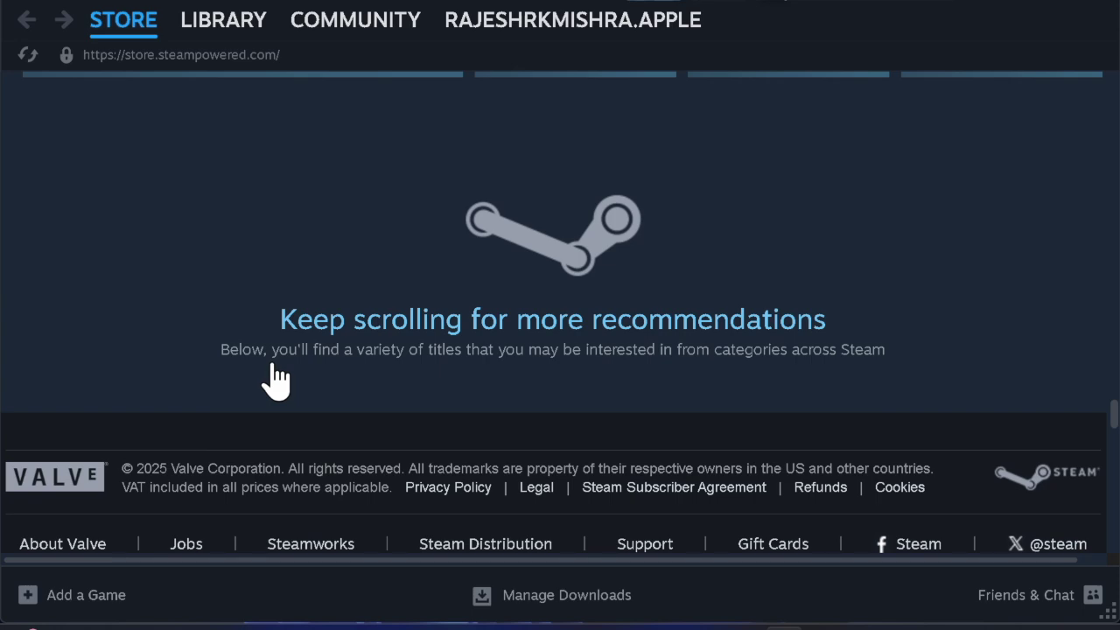
{"action": "scroll", "coordinate": [276, 378], "scroll_direction": "up", "scroll_amount": 5}
{"action": "scroll", "coordinate": [276, 378], "scroll_direction": "up", "scroll_amount": 1}
{"action": "scroll", "coordinate": [276, 378], "scroll_direction": "up", "scroll_amount": 1}
{"action": "scroll", "coordinate": [275, 378], "scroll_direction": "up", "scroll_amount": 1}
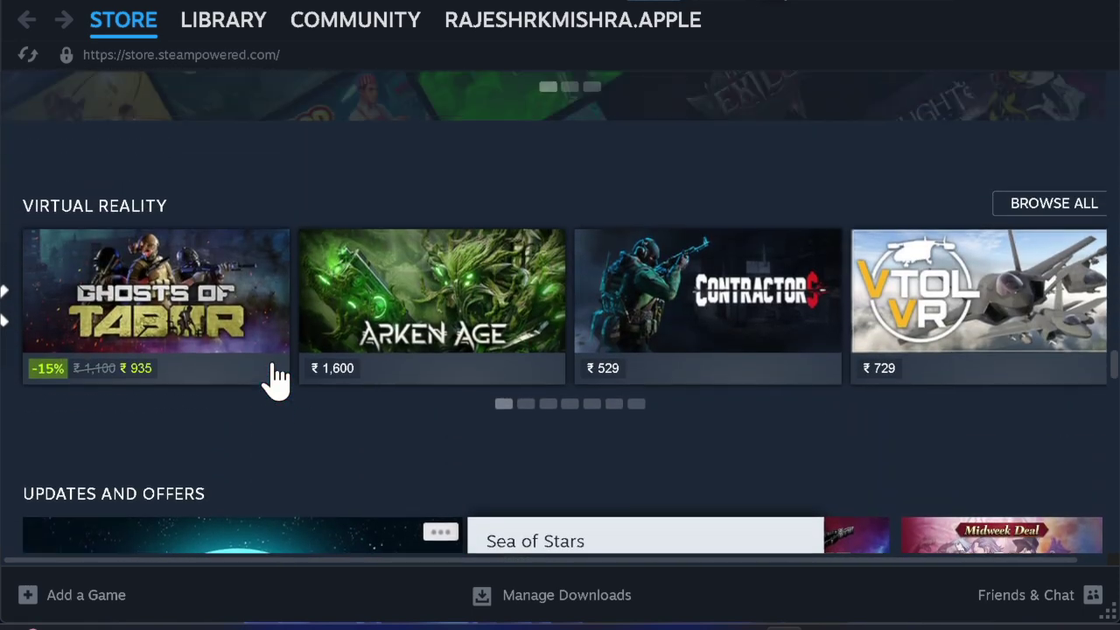
{"action": "scroll", "coordinate": [275, 378], "scroll_direction": "up", "scroll_amount": 1}
{"action": "scroll", "coordinate": [276, 378], "scroll_direction": "up", "scroll_amount": 2}
{"action": "scroll", "coordinate": [276, 378], "scroll_direction": "up", "scroll_amount": 2}
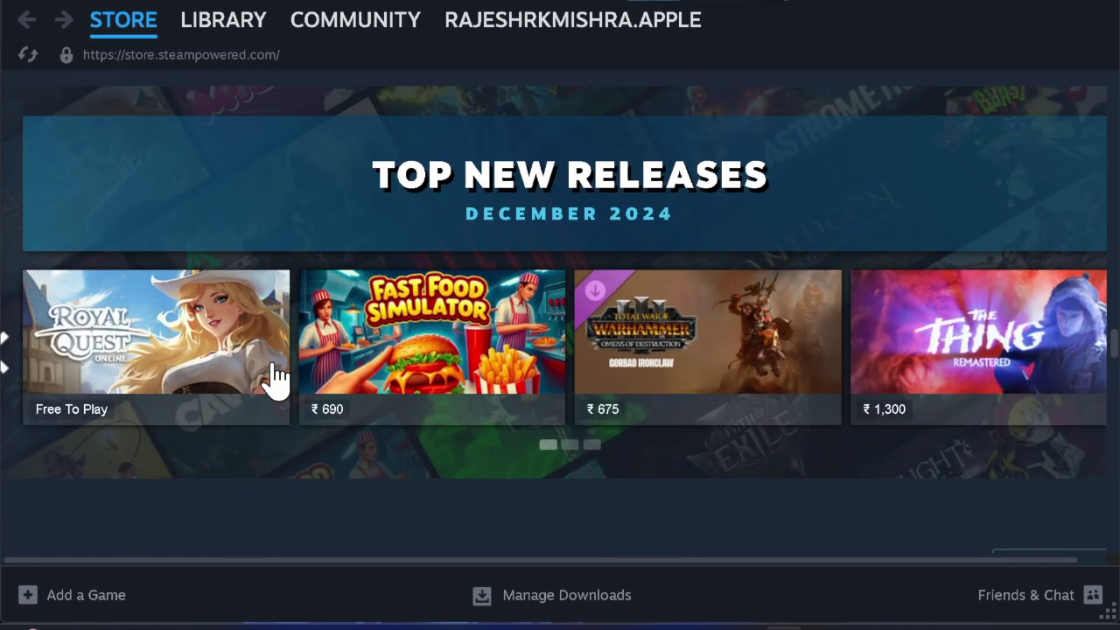